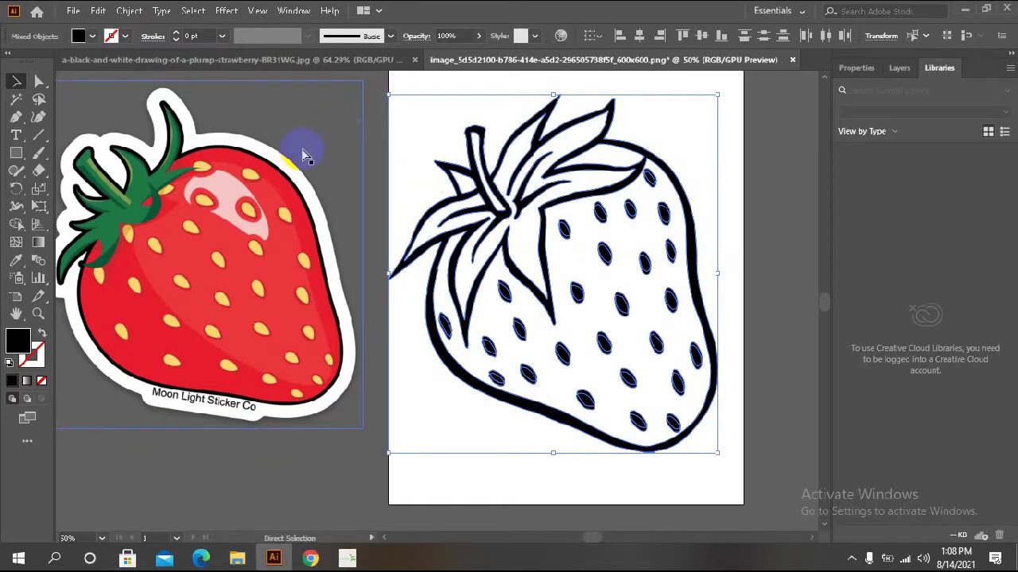
Step: Clear the selection with Ctrl+Shift+A so the traced strawberry line art is unselected
{"action": "key", "text": "ctrl+shift+a"}
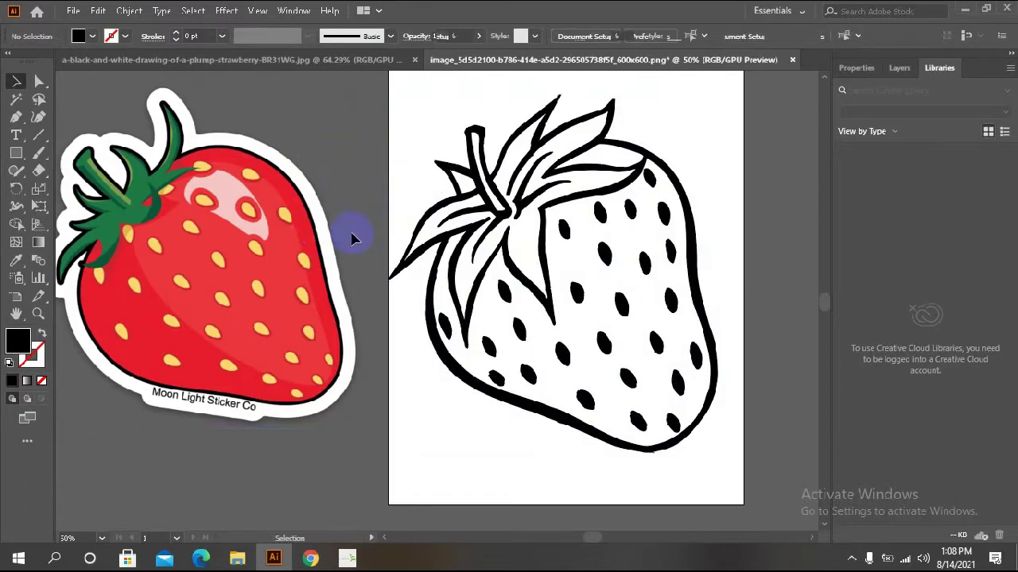
{"action": "left_click_drag", "start_coordinate": [391, 91], "coordinate": [750, 471]}
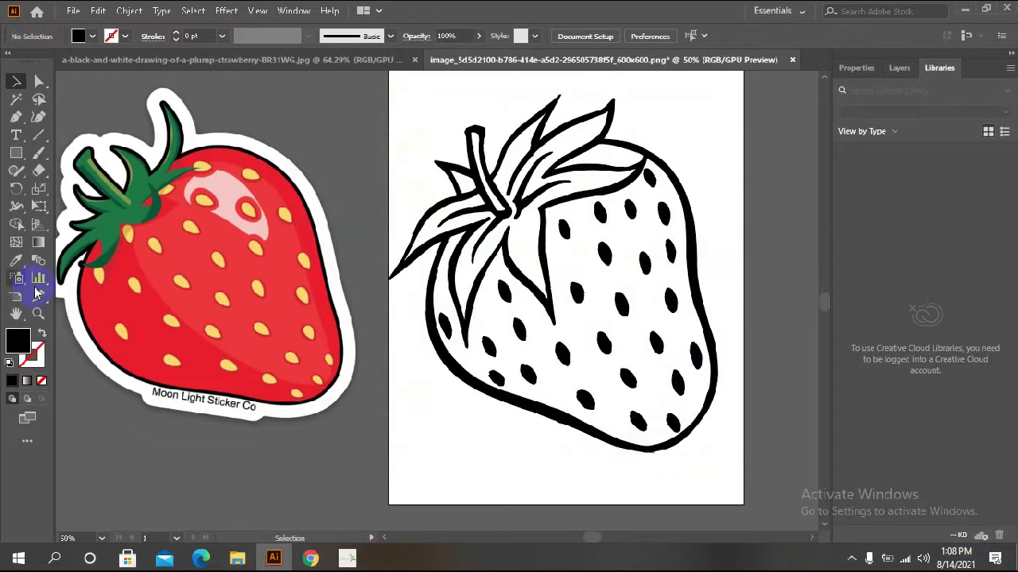
Step: Pen-trace the stem top and down its side to where the stem meets the leaf
{"action": "left_click", "coordinate": [15, 120]}
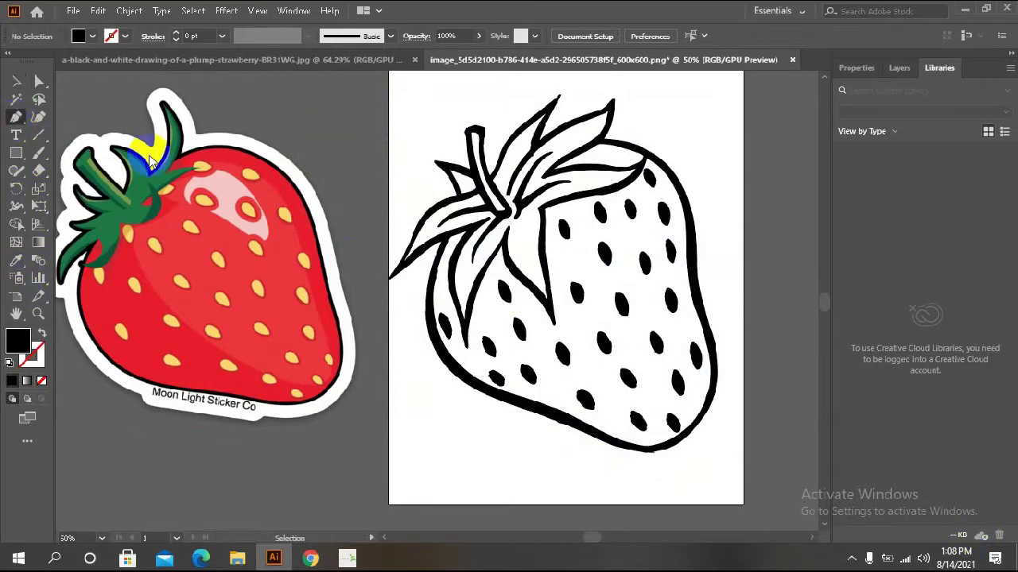
{"action": "scroll", "coordinate": [501, 227], "scroll_direction": "up", "scroll_amount": 2}
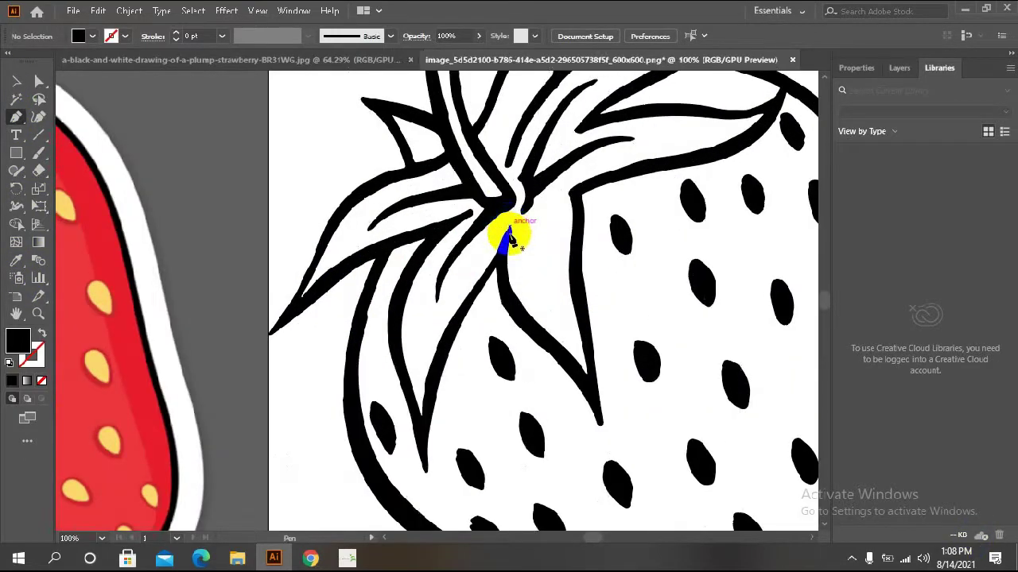
{"action": "scroll", "coordinate": [506, 236], "scroll_direction": "down", "scroll_amount": 1}
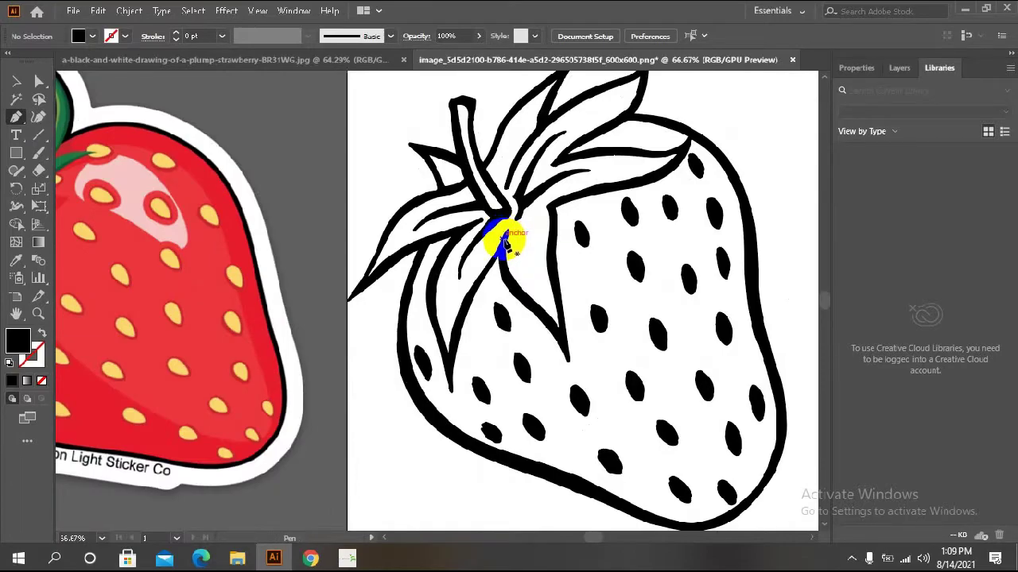
{"action": "mouse_move", "coordinate": [503, 241]}
{"action": "left_mouse_down"}
{"action": "mouse_move", "coordinate": [465, 141]}
{"action": "mouse_move", "coordinate": [454, 141]}
{"action": "left_mouse_up"}
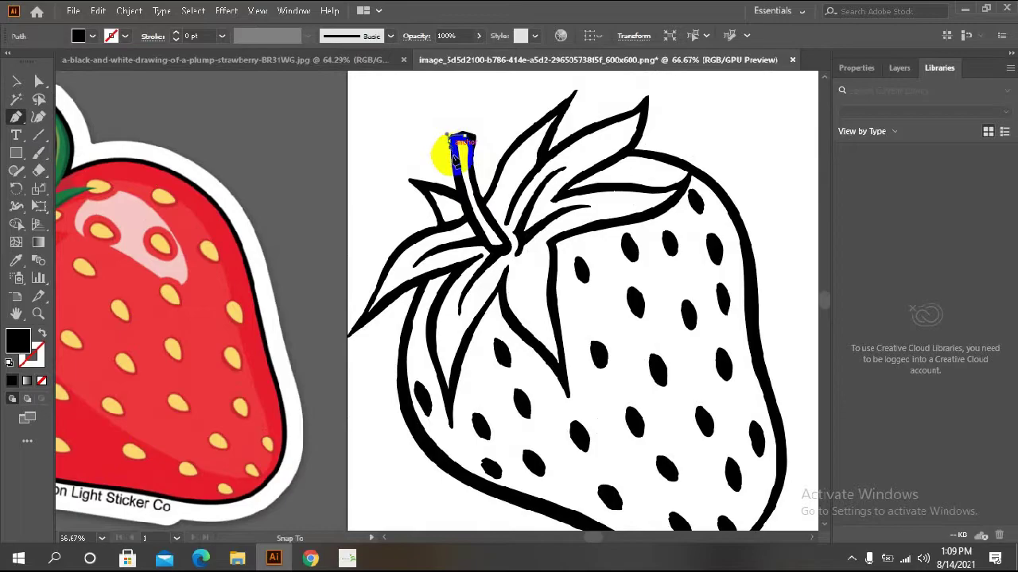
{"action": "left_click_drag", "start_coordinate": [468, 191], "coordinate": [450, 130]}
{"action": "mouse_move", "coordinate": [469, 205]}
{"action": "left_mouse_down"}
{"action": "mouse_move", "coordinate": [474, 216]}
{"action": "mouse_move", "coordinate": [412, 181]}
{"action": "left_mouse_up"}
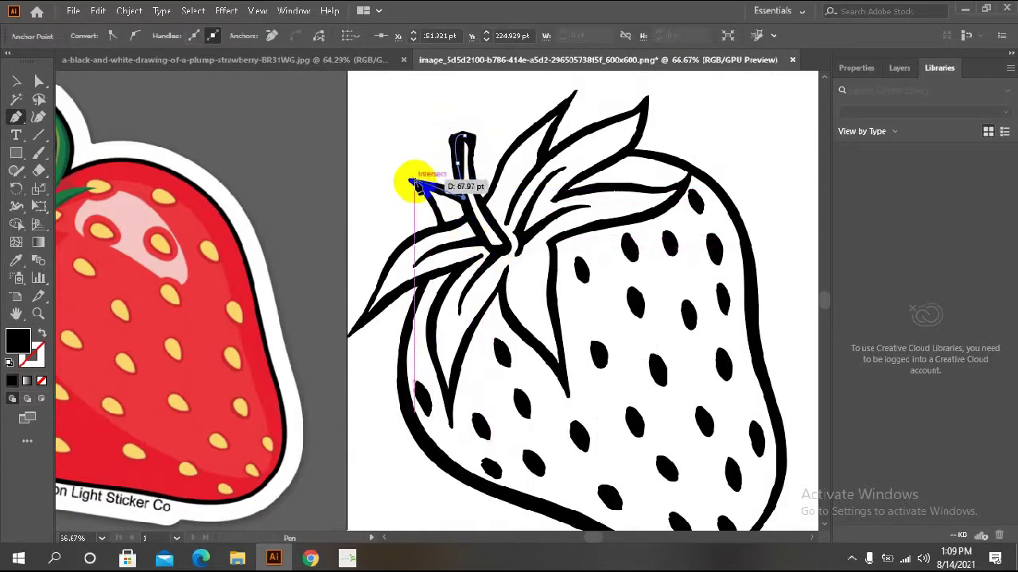
{"action": "mouse_move", "coordinate": [410, 182]}
{"action": "left_mouse_down"}
{"action": "mouse_move", "coordinate": [444, 228]}
{"action": "mouse_move", "coordinate": [4, 301]}
{"action": "left_mouse_up"}
Step: Give the stem path no fill and a bright yellow stroke
{"action": "left_click", "coordinate": [41, 382]}
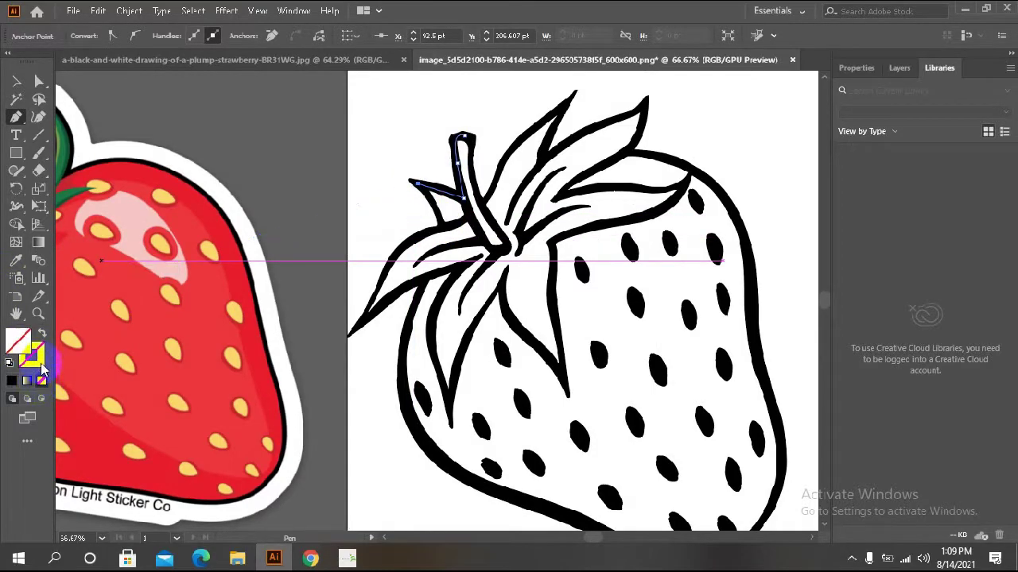
{"action": "left_click", "coordinate": [12, 381]}
{"action": "left_click", "coordinate": [35, 359]}
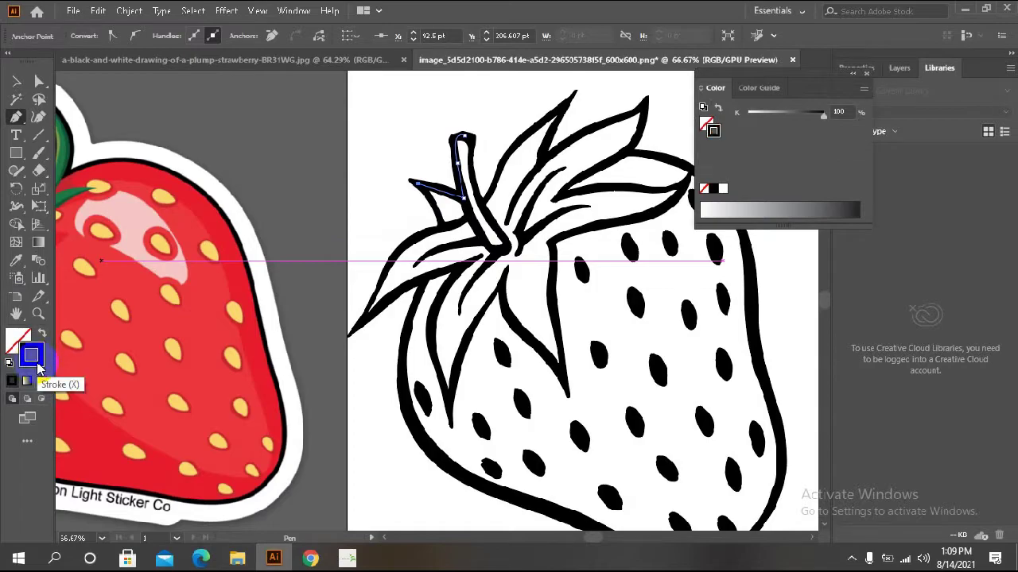
{"action": "double_click", "coordinate": [37, 365]}
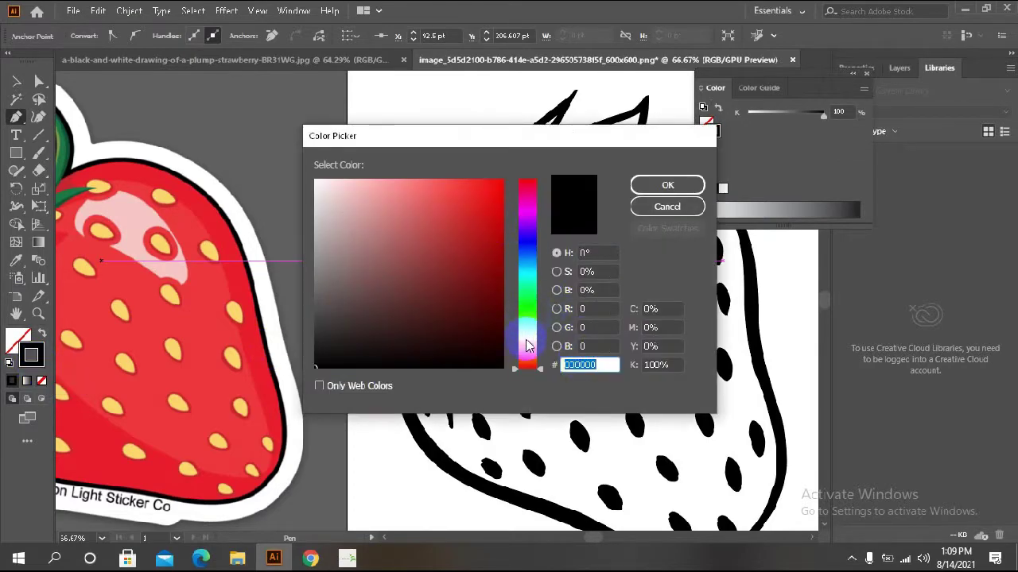
{"action": "left_click", "coordinate": [526, 343]}
{"action": "left_click", "coordinate": [476, 184]}
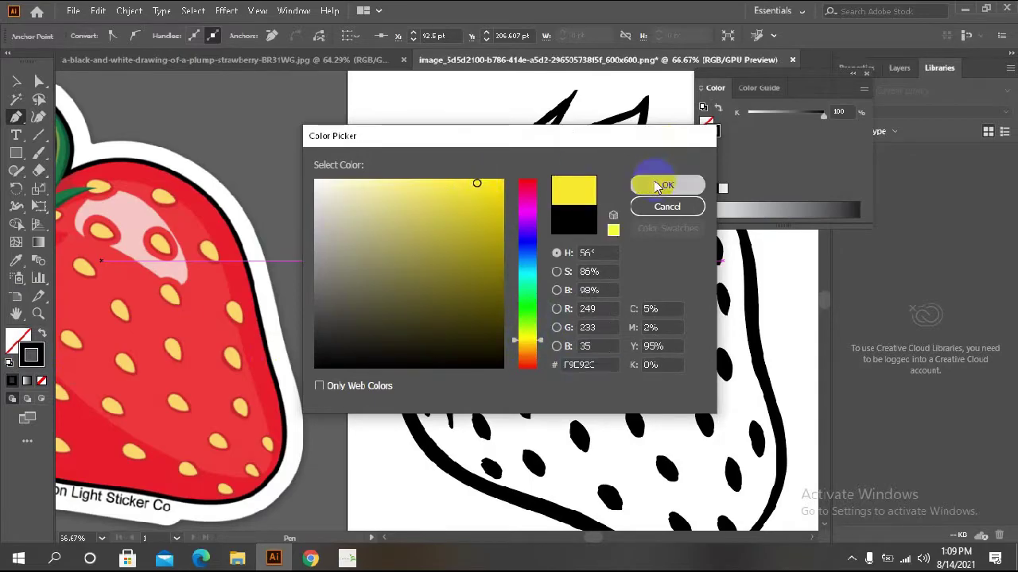
{"action": "left_click", "coordinate": [666, 185]}
{"action": "left_click", "coordinate": [865, 75]}
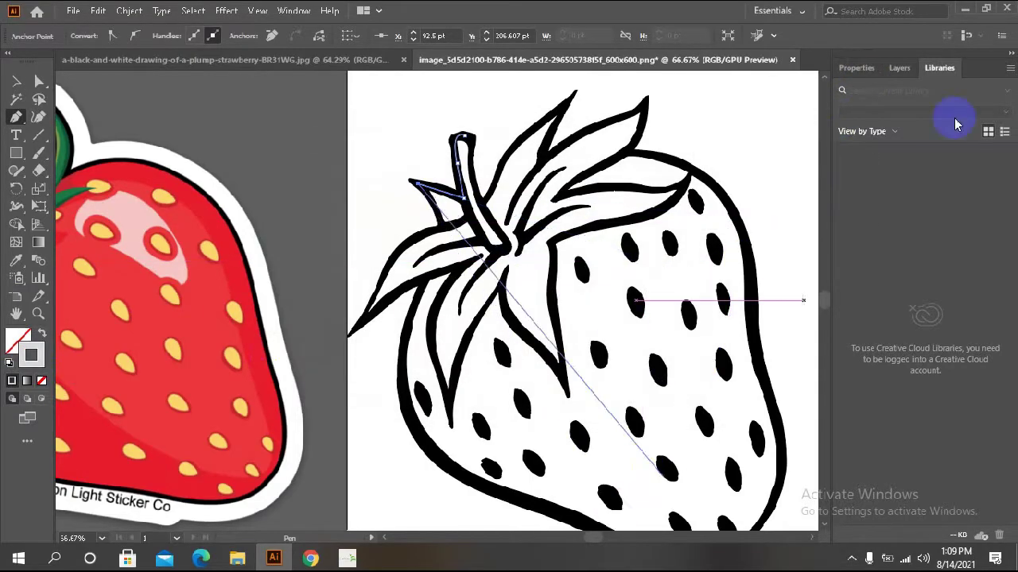
Step: Add the next leaf anchor, deepen the stroke to a saturated yellow, and finish the path
{"action": "mouse_move", "coordinate": [612, 190]}
{"action": "left_mouse_down"}
{"action": "mouse_move", "coordinate": [408, 233]}
{"action": "mouse_move", "coordinate": [445, 231]}
{"action": "mouse_move", "coordinate": [68, 336]}
{"action": "mouse_move", "coordinate": [32, 367]}
{"action": "left_mouse_up"}
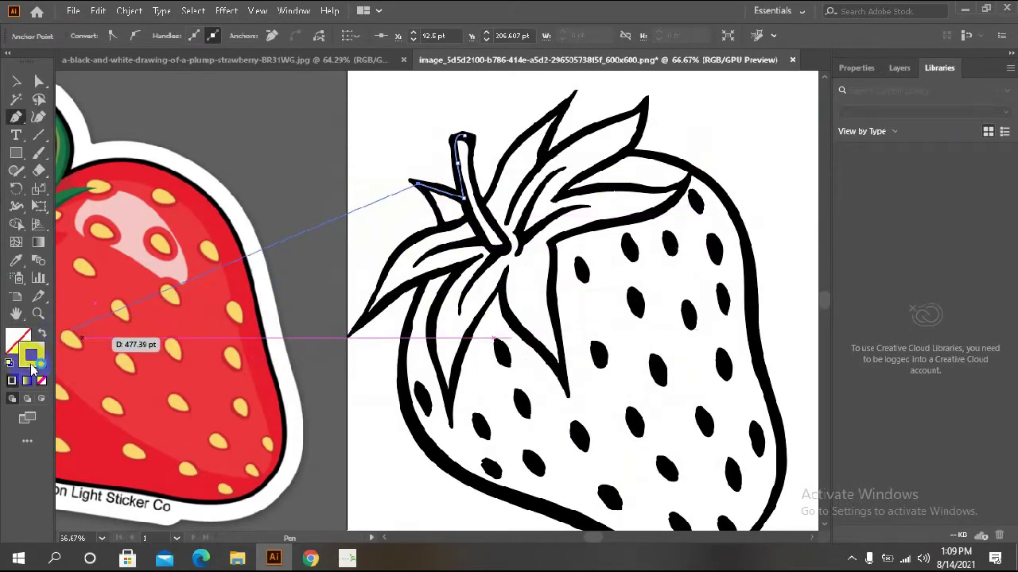
{"action": "double_click", "coordinate": [32, 366]}
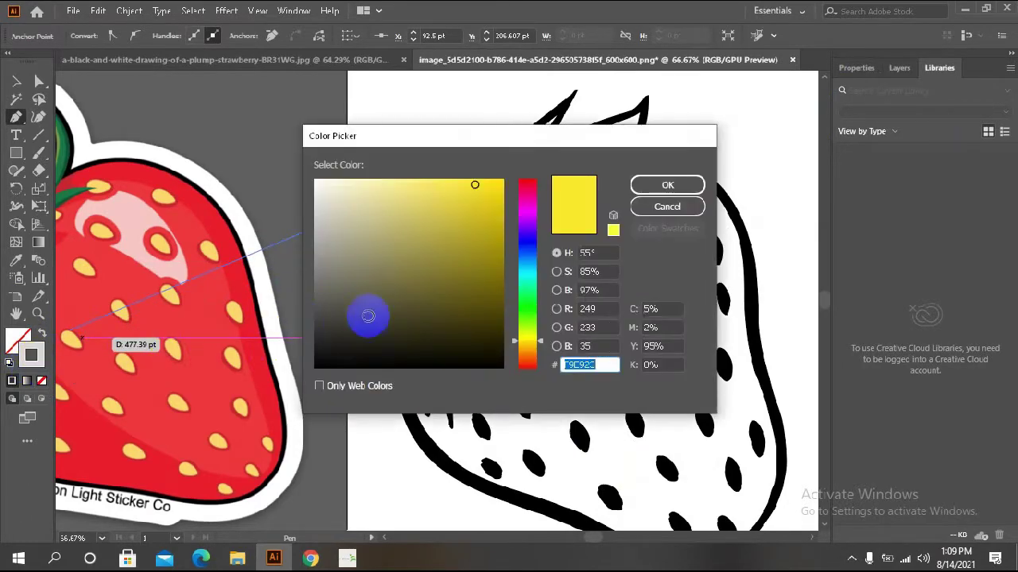
{"action": "left_click", "coordinate": [500, 192]}
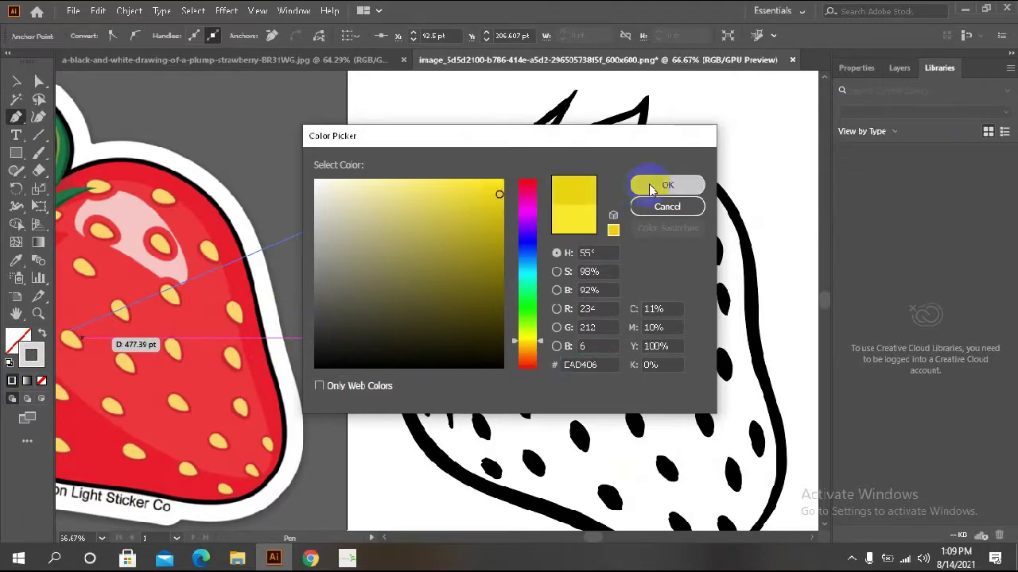
{"action": "left_click", "coordinate": [656, 188]}
{"action": "left_click_drag", "start_coordinate": [82, 364], "coordinate": [83, 360]}
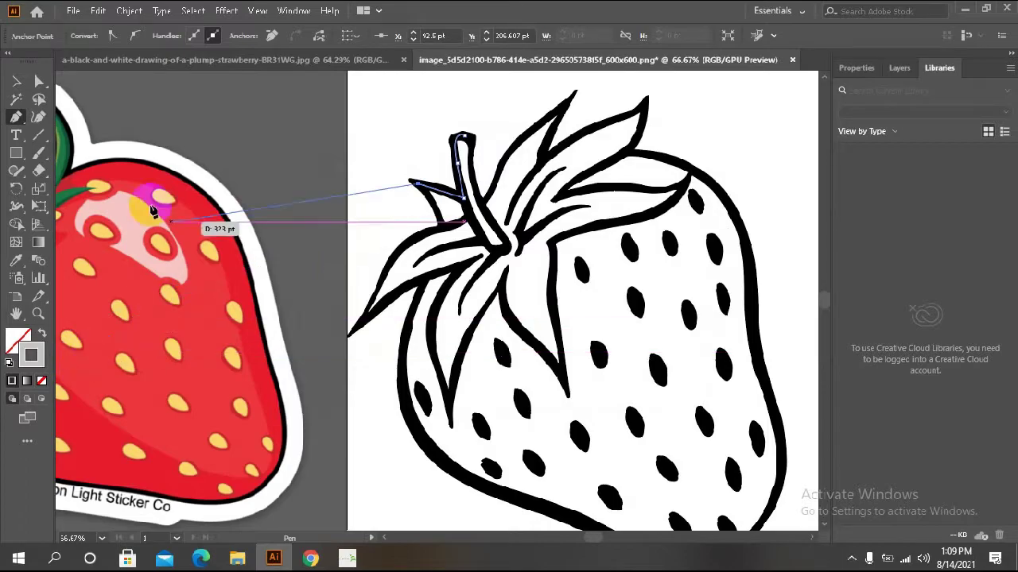
{"action": "left_click_drag", "start_coordinate": [83, 360], "coordinate": [127, 151]}
{"action": "left_click", "coordinate": [18, 81]}
Step: Reselect the stem path and continue it from its open end along the upper leaf edge
{"action": "left_click", "coordinate": [326, 114]}
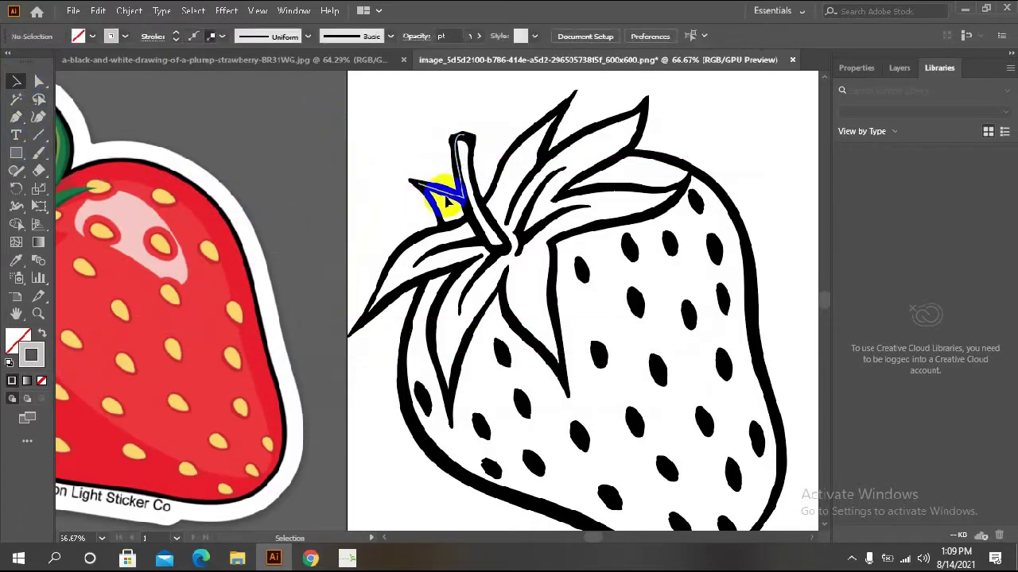
{"action": "left_click", "coordinate": [435, 202]}
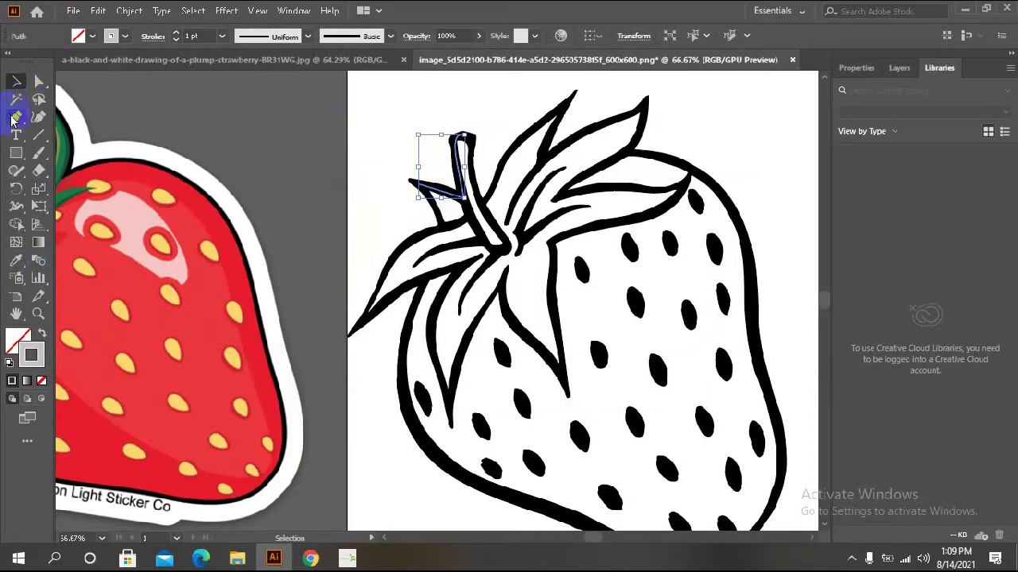
{"action": "left_click", "coordinate": [13, 119]}
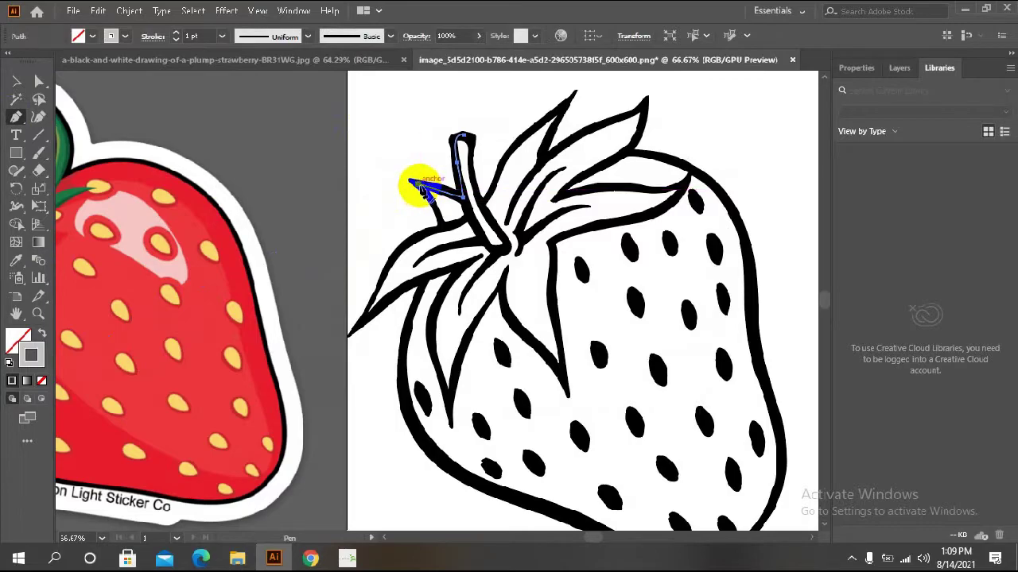
{"action": "left_click", "coordinate": [419, 185]}
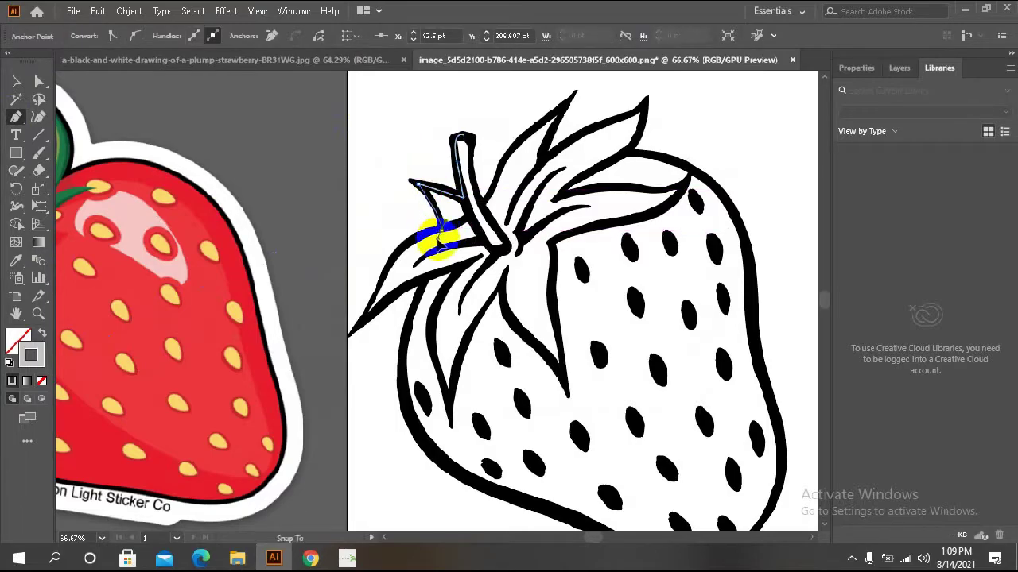
{"action": "left_click", "coordinate": [443, 236]}
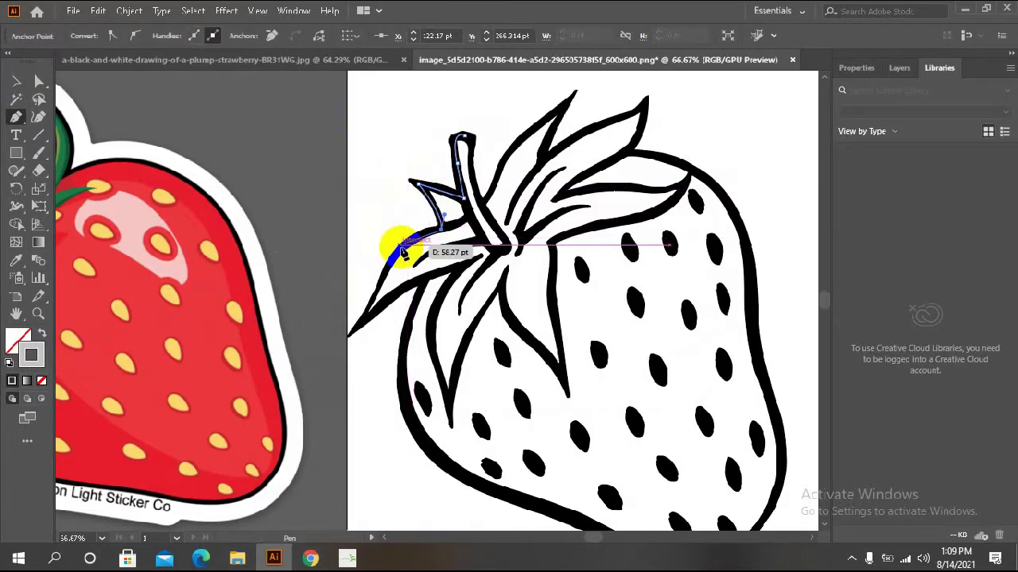
{"action": "left_click_drag", "start_coordinate": [398, 236], "coordinate": [359, 334]}
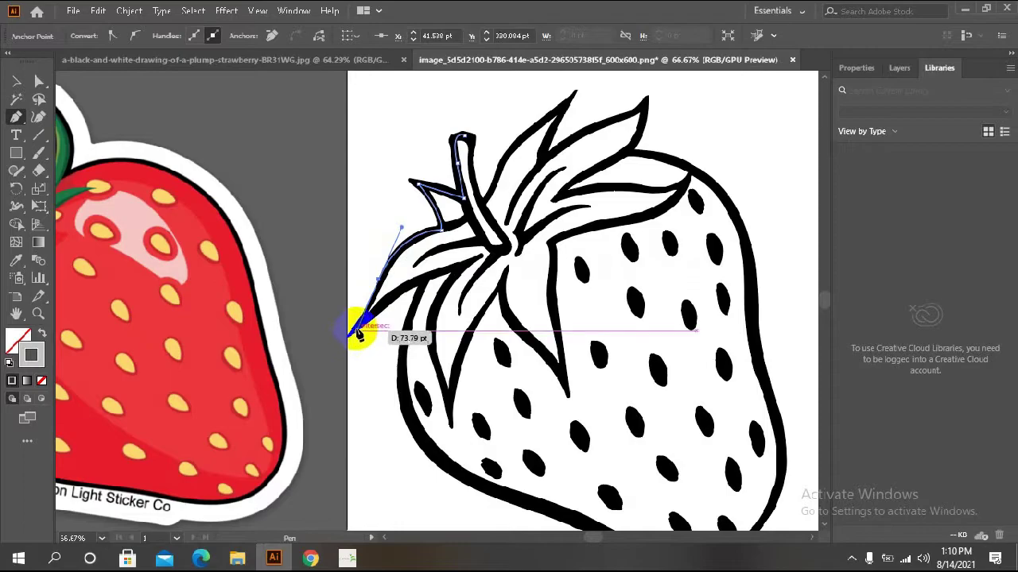
Step: Extend the path out to the left leaf tip and around the lower leaf's pointed tip
{"action": "mouse_move", "coordinate": [407, 284]}
{"action": "left_mouse_down"}
{"action": "mouse_move", "coordinate": [420, 290]}
{"action": "mouse_move", "coordinate": [417, 310]}
{"action": "mouse_move", "coordinate": [405, 326]}
{"action": "mouse_move", "coordinate": [398, 318]}
{"action": "mouse_move", "coordinate": [414, 340]}
{"action": "mouse_move", "coordinate": [454, 193]}
{"action": "mouse_move", "coordinate": [433, 202]}
{"action": "mouse_move", "coordinate": [465, 211]}
{"action": "left_mouse_up"}
{"action": "scroll", "coordinate": [402, 318], "scroll_direction": "down", "scroll_amount": 2}
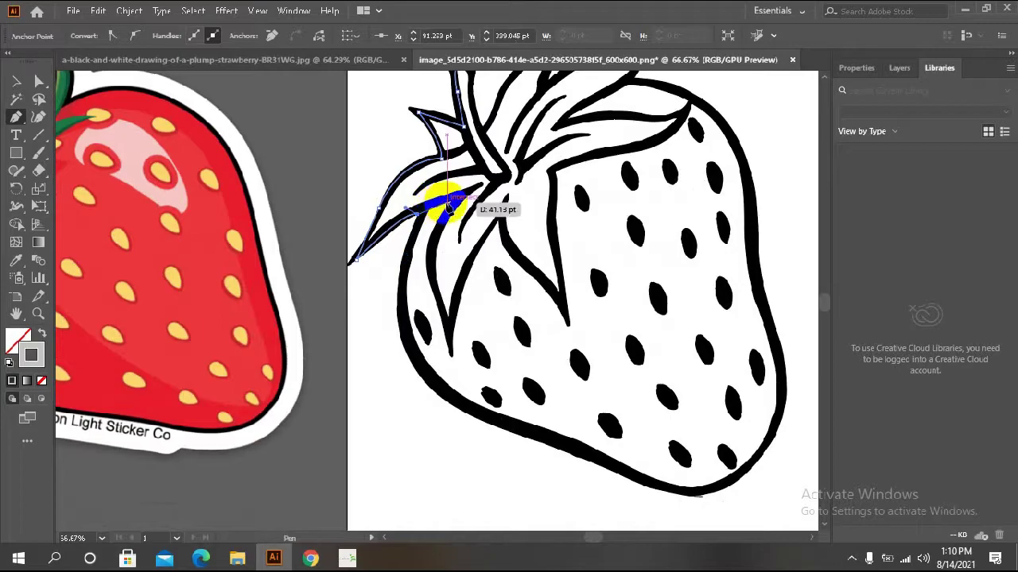
{"action": "left_click", "coordinate": [453, 205]}
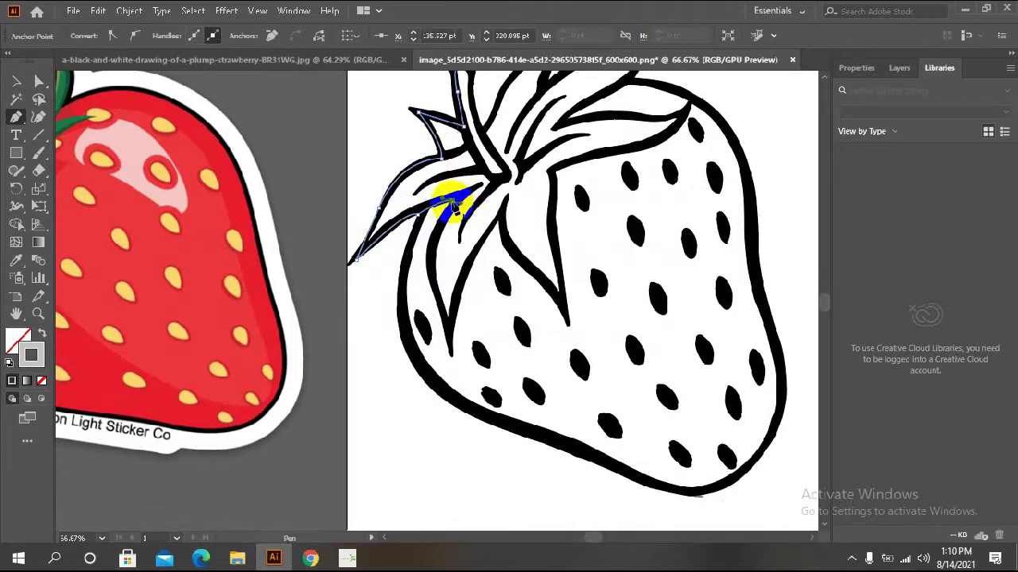
{"action": "left_click_drag", "start_coordinate": [453, 205], "coordinate": [439, 233]}
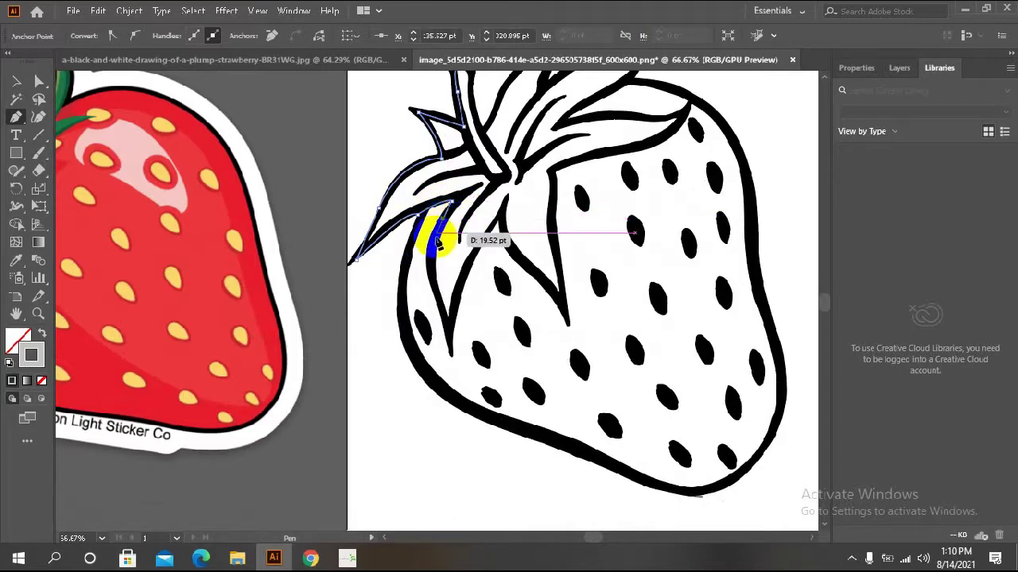
{"action": "left_click_drag", "start_coordinate": [432, 272], "coordinate": [436, 277]}
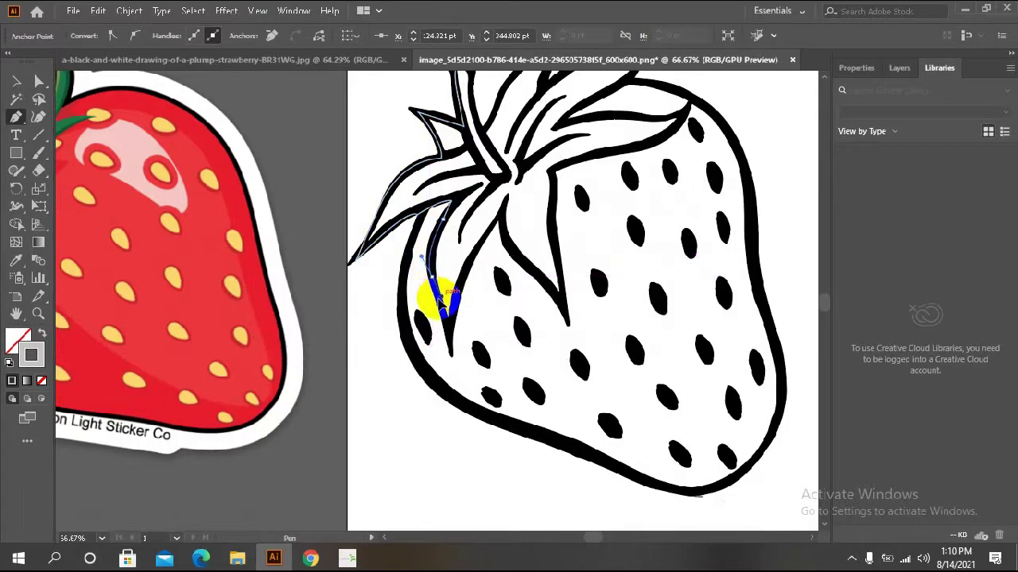
{"action": "mouse_move", "coordinate": [448, 322]}
{"action": "left_mouse_down"}
{"action": "mouse_move", "coordinate": [459, 319]}
{"action": "mouse_move", "coordinate": [454, 286]}
{"action": "left_mouse_up"}
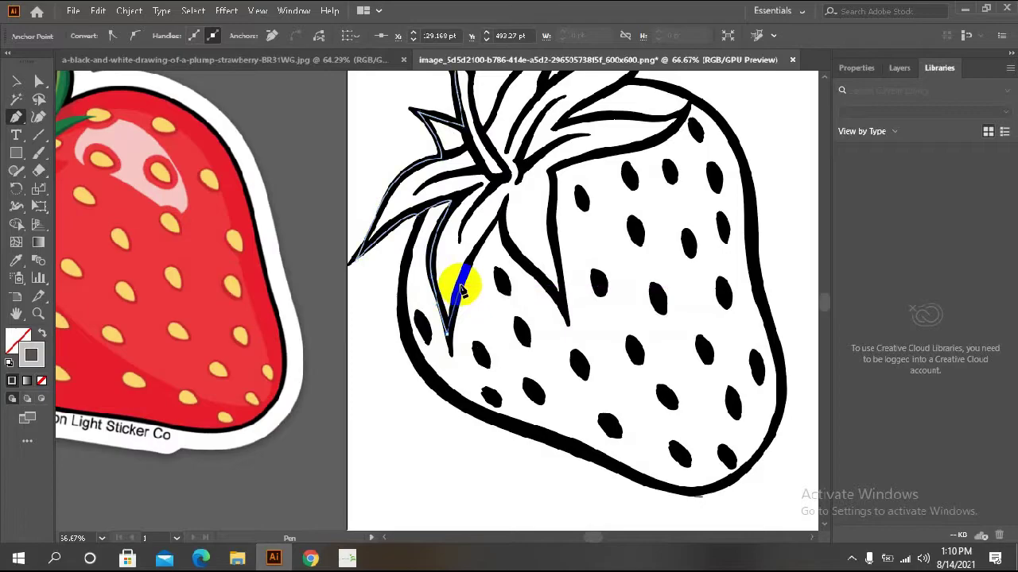
{"action": "mouse_move", "coordinate": [475, 252]}
{"action": "left_mouse_down"}
{"action": "mouse_move", "coordinate": [501, 225]}
{"action": "mouse_move", "coordinate": [495, 215]}
{"action": "mouse_move", "coordinate": [566, 317]}
{"action": "left_mouse_up"}
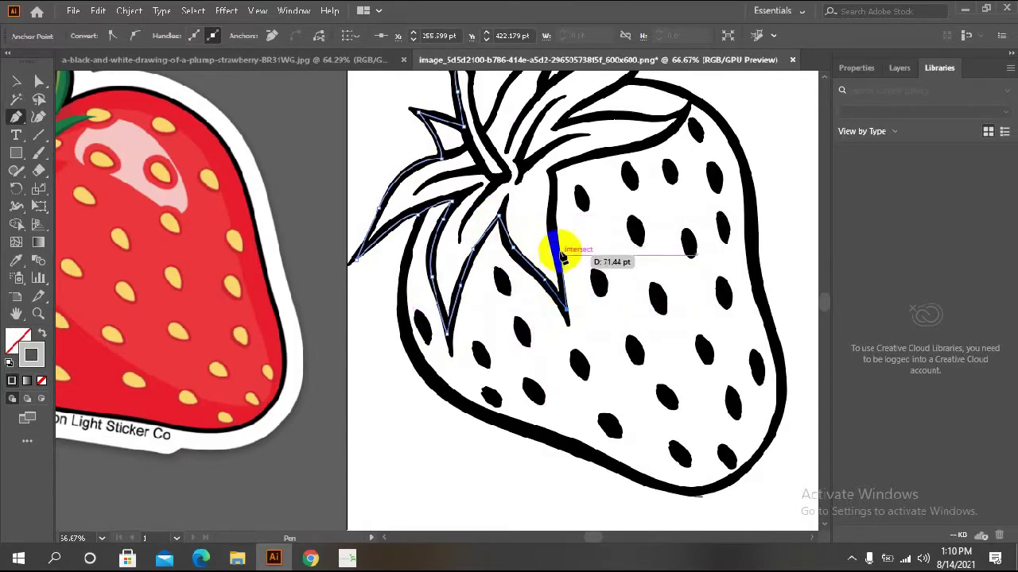
Step: Trace further anchors up along the right leaf edge
{"action": "mouse_move", "coordinate": [554, 210]}
{"action": "left_mouse_down"}
{"action": "mouse_move", "coordinate": [556, 223]}
{"action": "mouse_move", "coordinate": [553, 173]}
{"action": "left_mouse_up"}
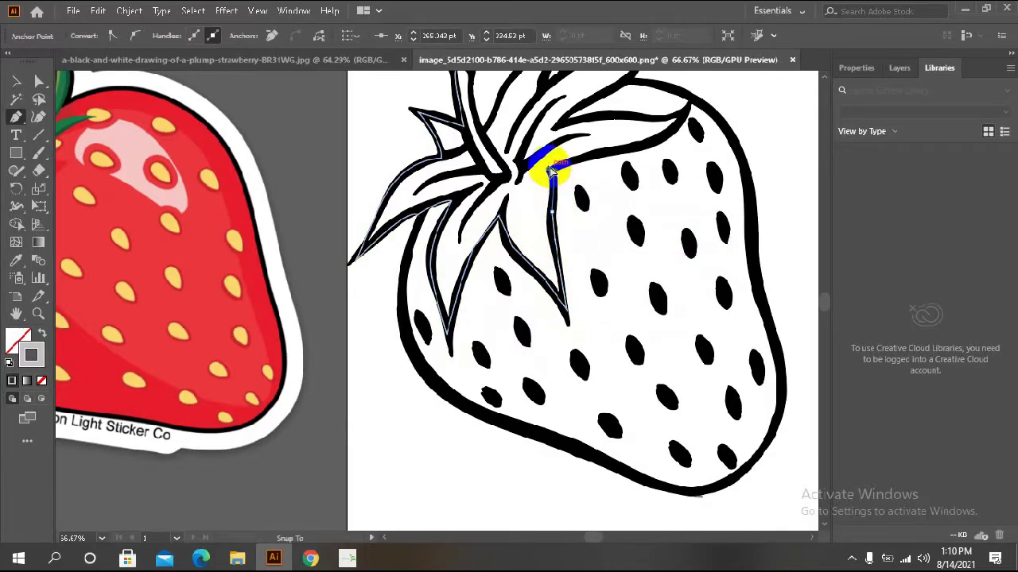
{"action": "left_click", "coordinate": [621, 156]}
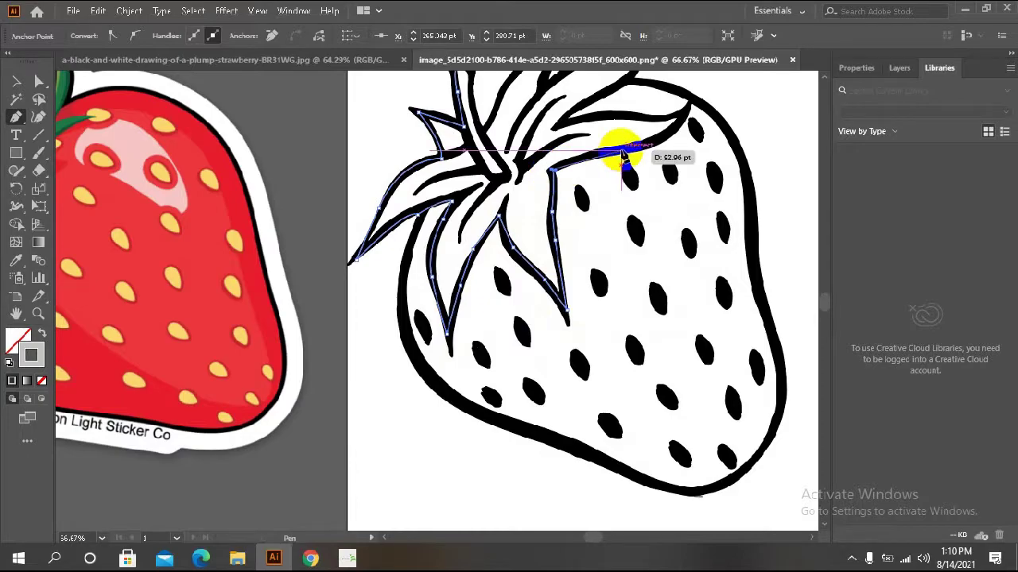
{"action": "left_click", "coordinate": [674, 140]}
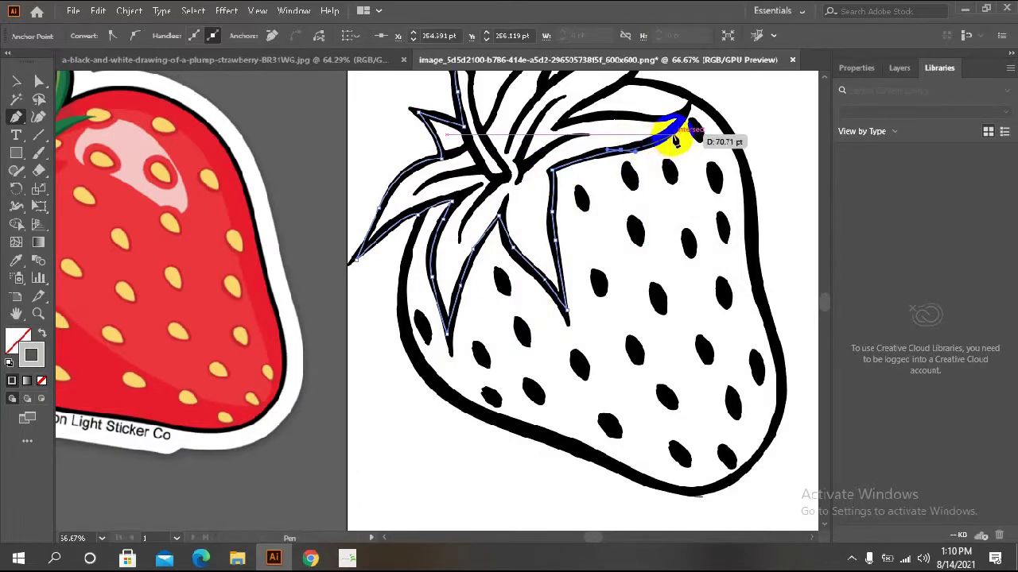
{"action": "left_click_drag", "start_coordinate": [674, 140], "coordinate": [676, 135]}
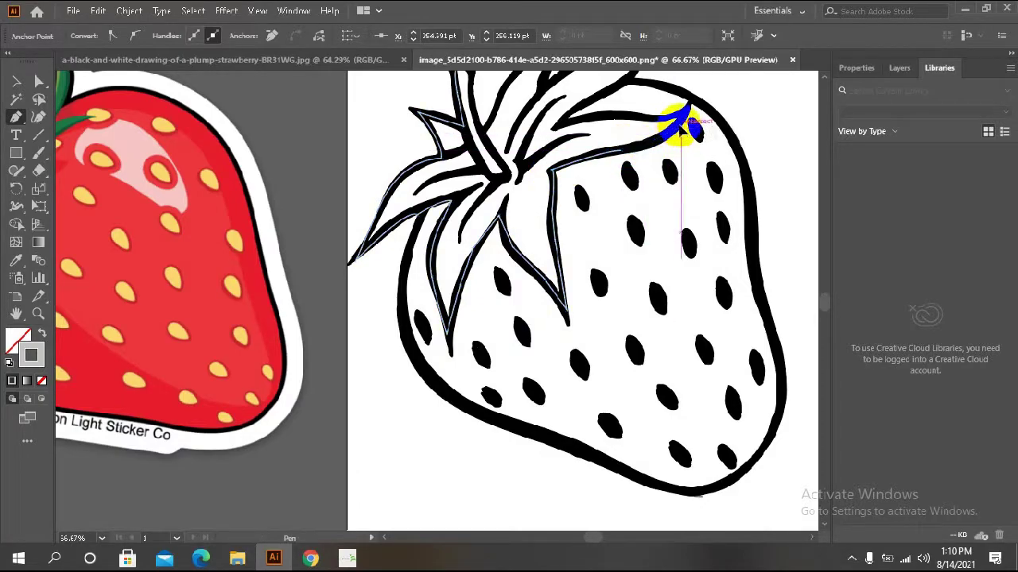
{"action": "scroll", "coordinate": [684, 135], "scroll_direction": "up", "scroll_amount": 1}
{"action": "left_click_drag", "start_coordinate": [690, 136], "coordinate": [619, 143]}
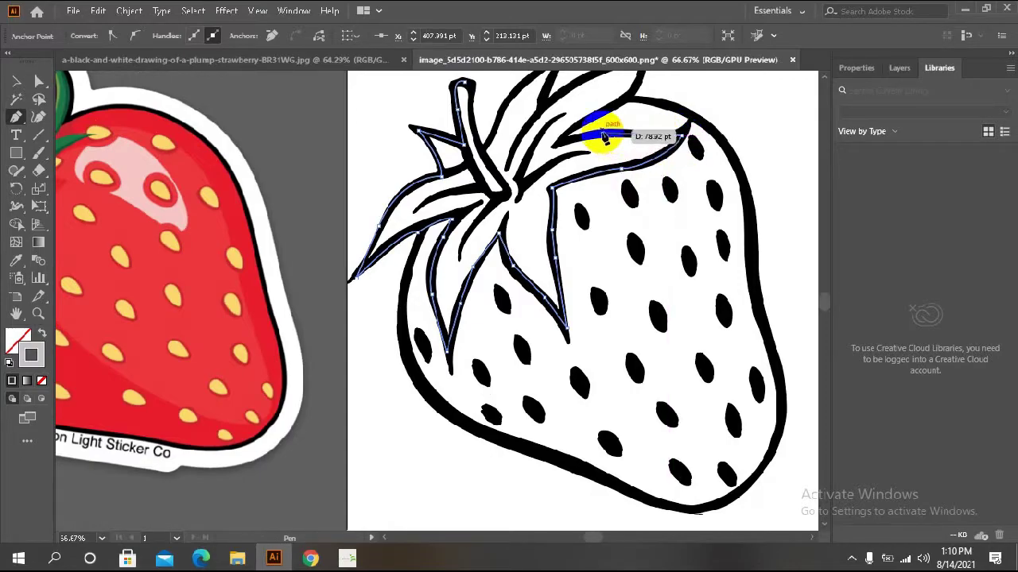
Step: Finish the leaf outline through the leaf tip and back toward the stem
{"action": "left_click_drag", "start_coordinate": [604, 139], "coordinate": [562, 149]}
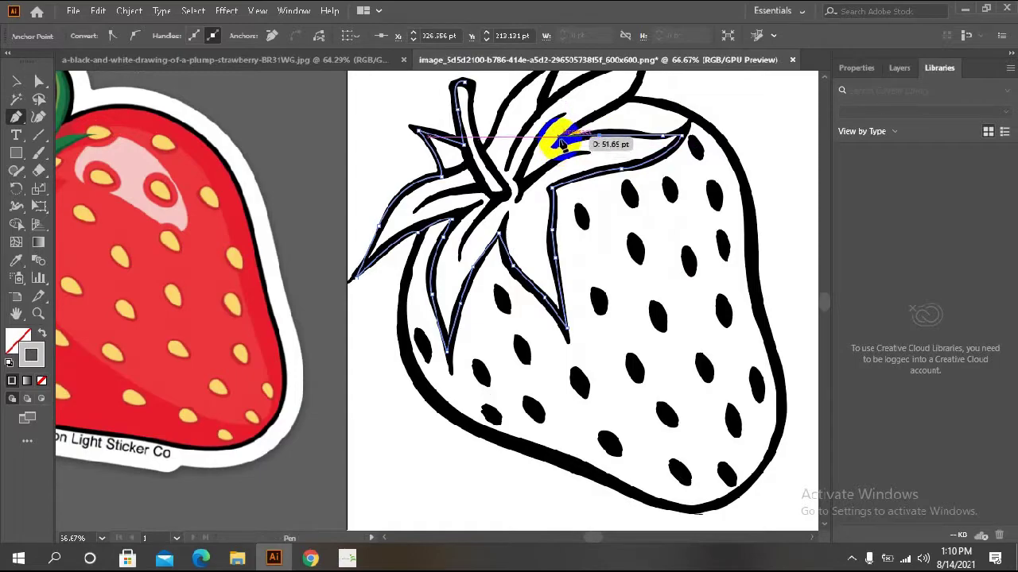
{"action": "scroll", "coordinate": [572, 151], "scroll_direction": "up", "scroll_amount": 2}
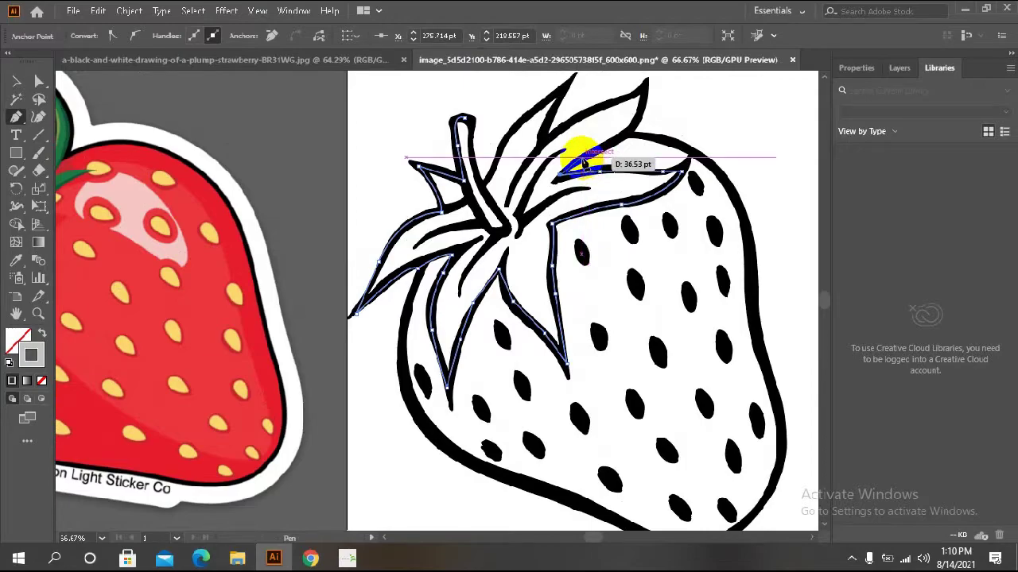
{"action": "mouse_move", "coordinate": [584, 165]}
{"action": "left_mouse_down"}
{"action": "mouse_move", "coordinate": [625, 143]}
{"action": "mouse_move", "coordinate": [643, 103]}
{"action": "left_mouse_up"}
{"action": "scroll", "coordinate": [636, 119], "scroll_direction": "up", "scroll_amount": 3}
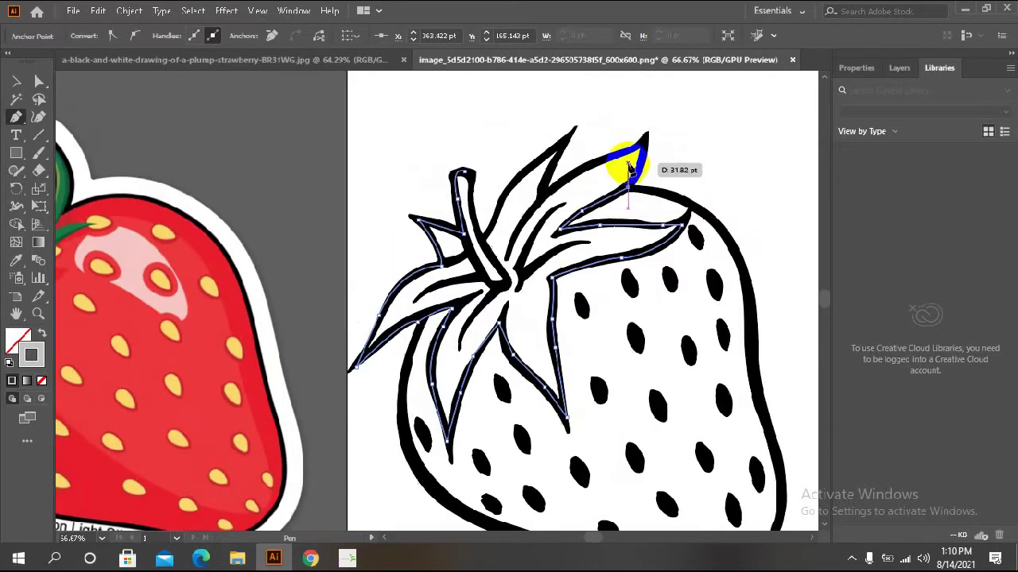
{"action": "mouse_move", "coordinate": [645, 143]}
{"action": "left_mouse_down"}
{"action": "mouse_move", "coordinate": [546, 199]}
{"action": "mouse_move", "coordinate": [542, 183]}
{"action": "mouse_move", "coordinate": [572, 136]}
{"action": "mouse_move", "coordinate": [528, 164]}
{"action": "left_mouse_up"}
{"action": "mouse_move", "coordinate": [500, 199]}
{"action": "left_mouse_down"}
{"action": "mouse_move", "coordinate": [487, 245]}
{"action": "mouse_move", "coordinate": [466, 159]}
{"action": "mouse_move", "coordinate": [477, 179]}
{"action": "mouse_move", "coordinate": [473, 172]}
{"action": "left_mouse_up"}
{"action": "scroll", "coordinate": [465, 187], "scroll_direction": "down", "scroll_amount": 2, "text": "alt"}
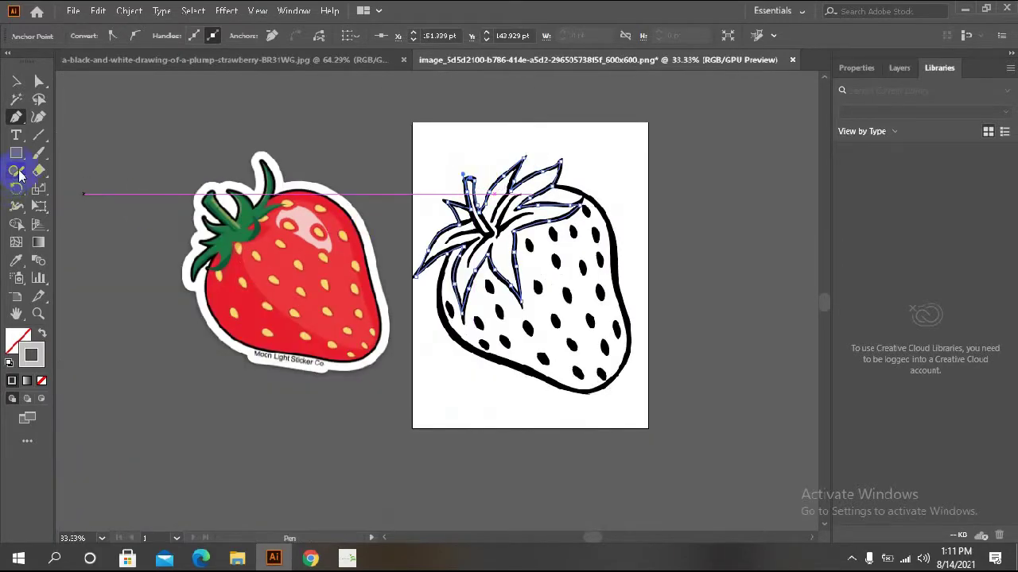
Step: Fill the leaves with the reference green, send them to back, and zoom in
{"action": "left_click", "coordinate": [21, 261]}
{"action": "left_click", "coordinate": [234, 211]}
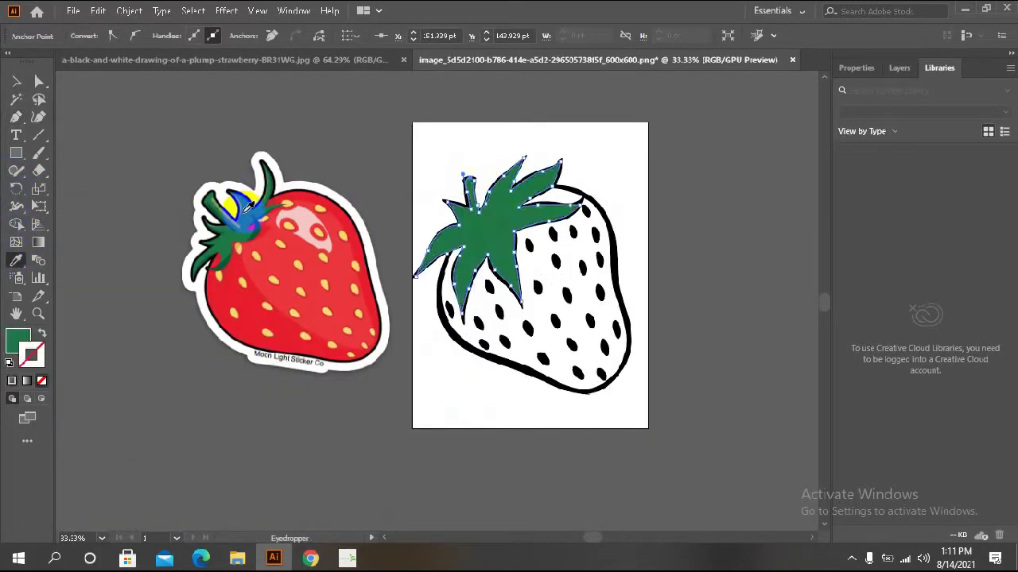
{"action": "left_click", "coordinate": [16, 83]}
{"action": "right_click", "coordinate": [475, 218]}
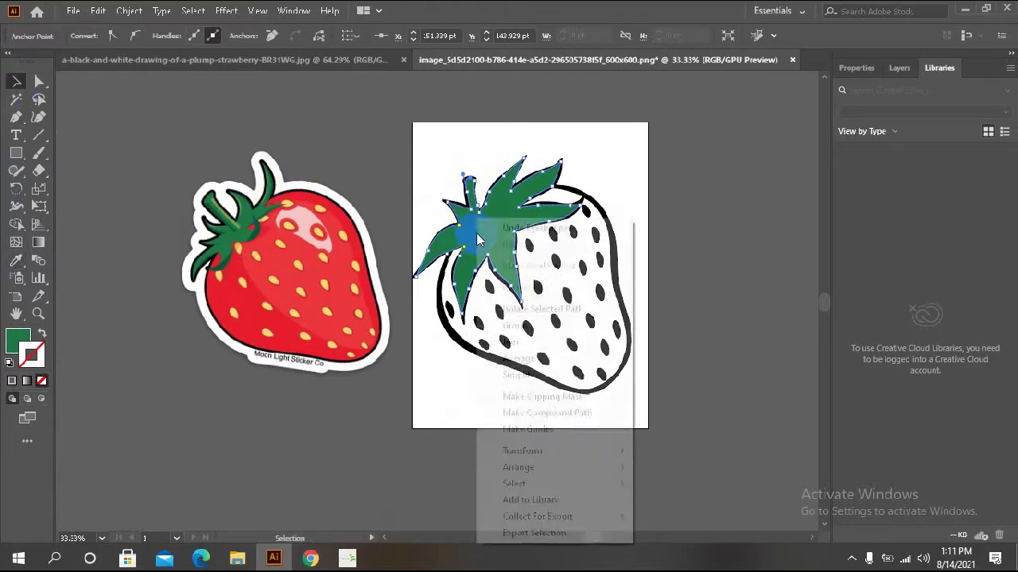
{"action": "mouse_move", "coordinate": [541, 467]}
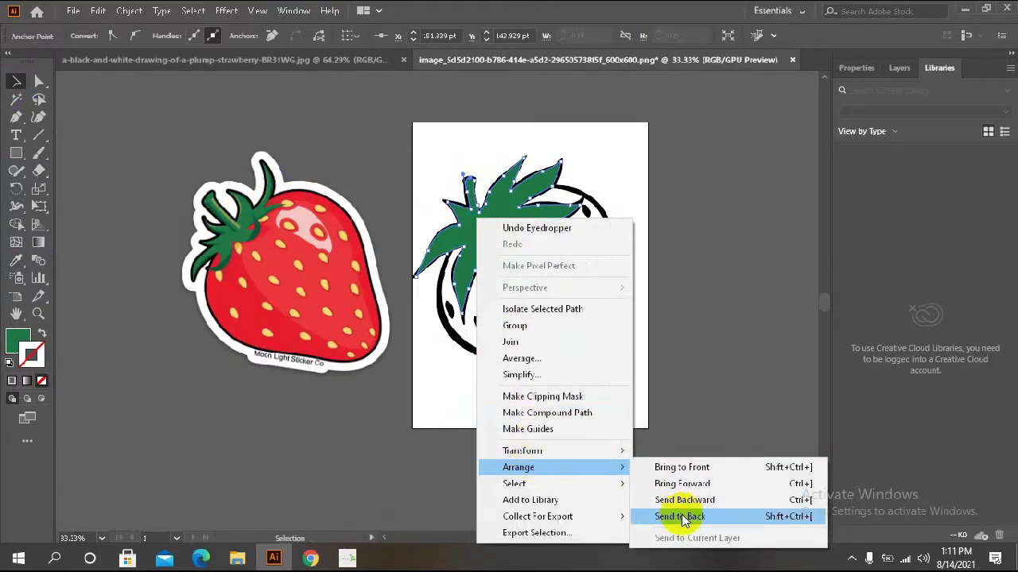
{"action": "left_click", "coordinate": [684, 517]}
{"action": "left_click", "coordinate": [668, 384]}
{"action": "key", "text": "ctrl+plus"}
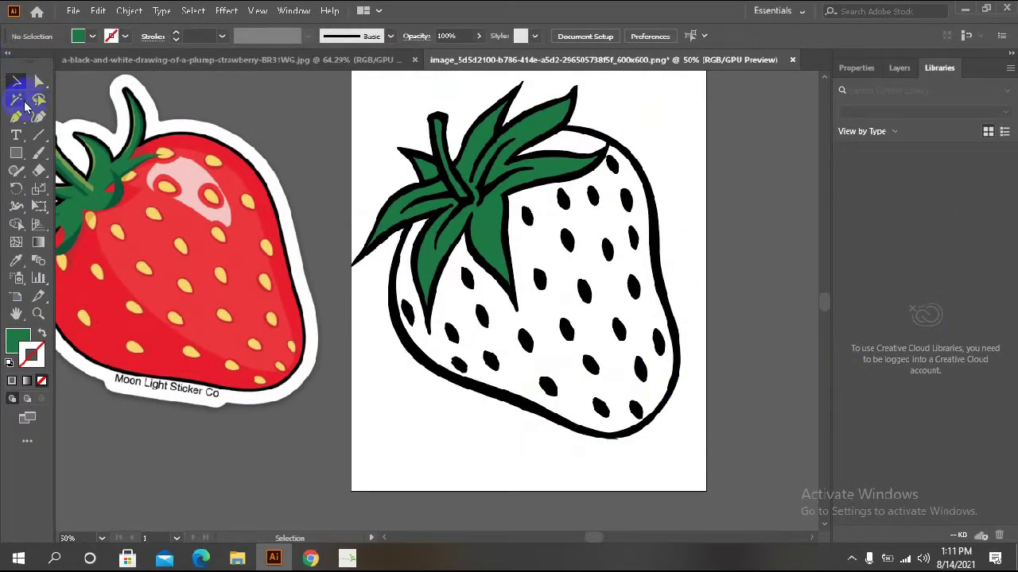
Step: Trace the strawberry body's left edge and bottom with the Pen tool
{"action": "left_click", "coordinate": [413, 201]}
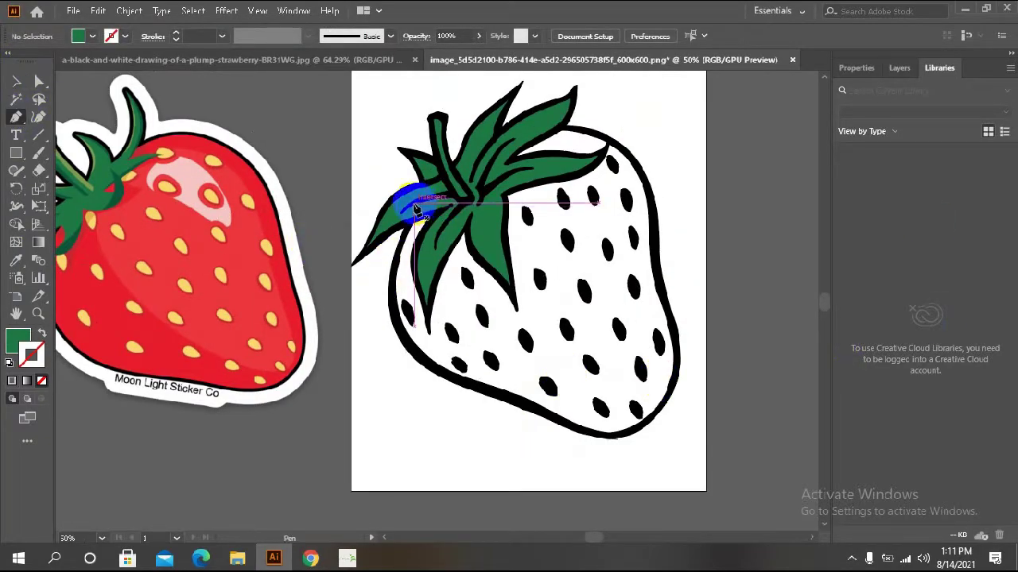
{"action": "left_click", "coordinate": [398, 256]}
{"action": "left_click_drag", "start_coordinate": [397, 256], "coordinate": [396, 278]}
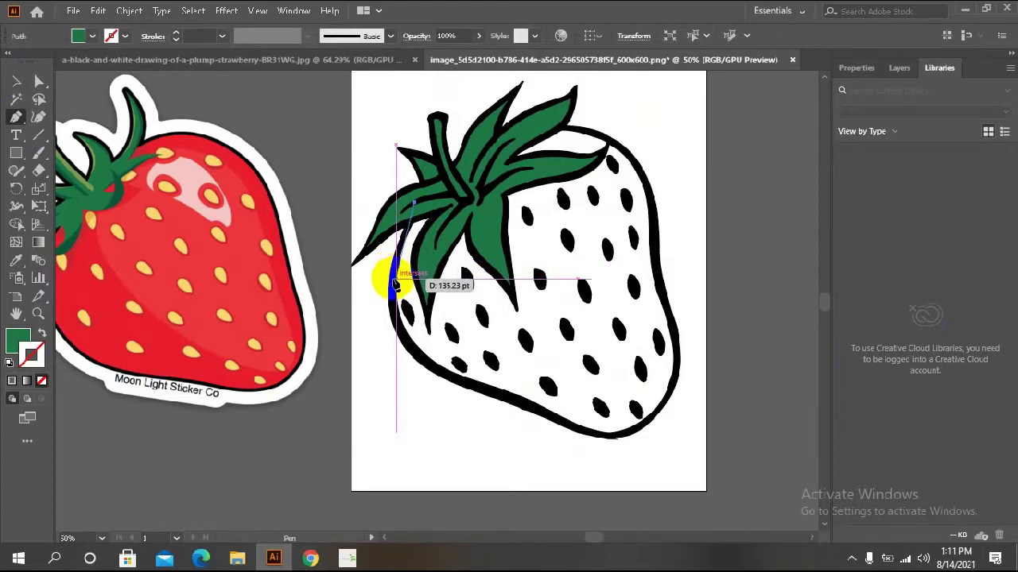
{"action": "left_click_drag", "start_coordinate": [396, 279], "coordinate": [414, 350]}
{"action": "mouse_move", "coordinate": [463, 399]}
{"action": "left_mouse_down"}
{"action": "mouse_move", "coordinate": [480, 387]}
{"action": "mouse_move", "coordinate": [513, 398]}
{"action": "left_mouse_up"}
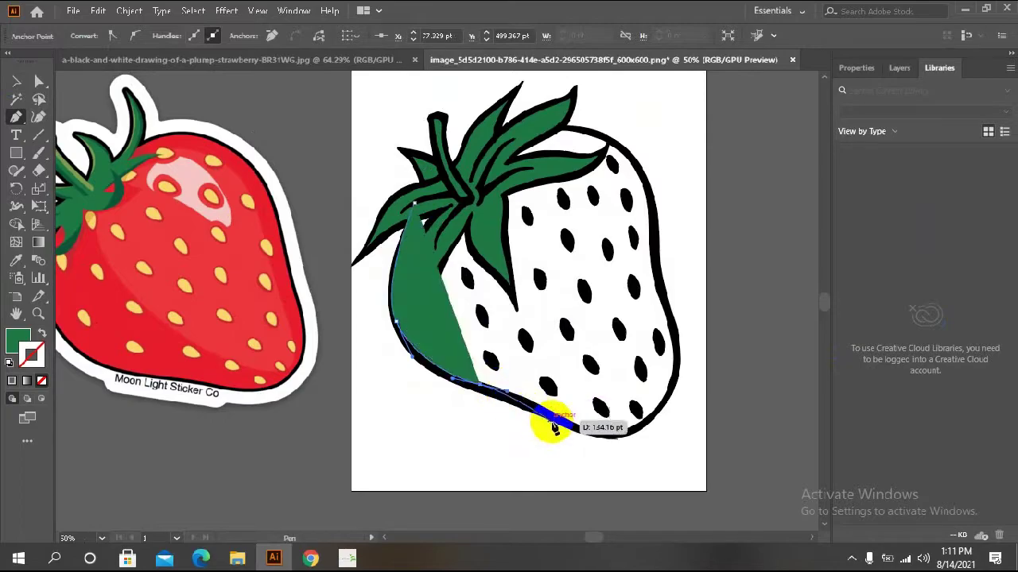
{"action": "left_click", "coordinate": [592, 436]}
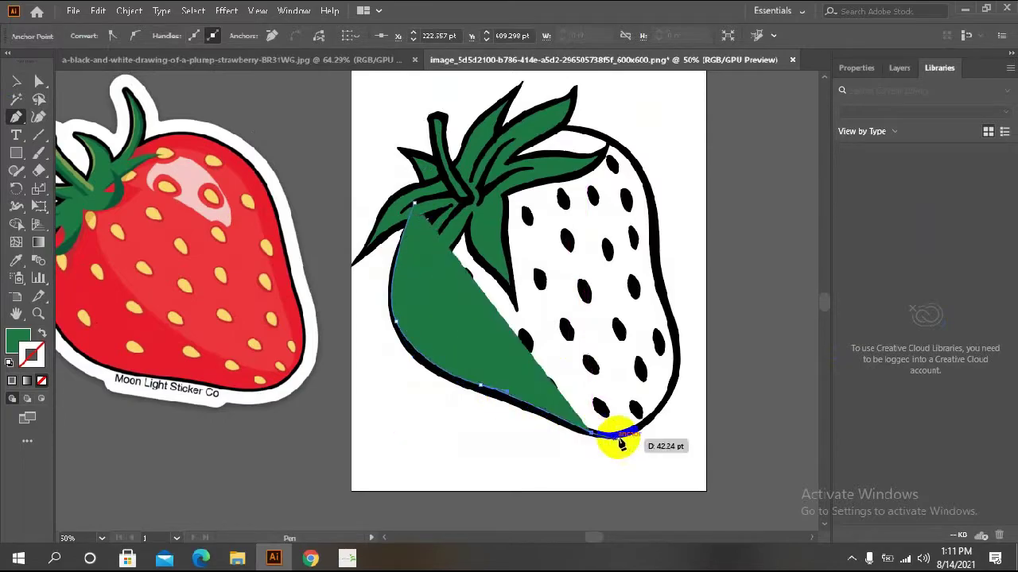
Step: Trace the body's right edge and top, closing the shape at the leaves
{"action": "left_click_drag", "start_coordinate": [691, 339], "coordinate": [628, 203]}
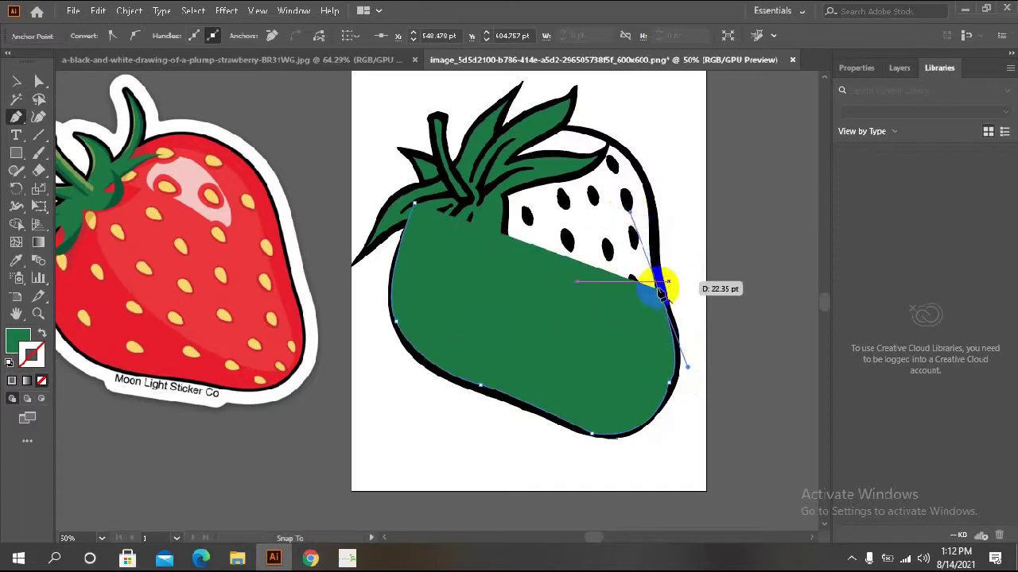
{"action": "left_click", "coordinate": [653, 196]}
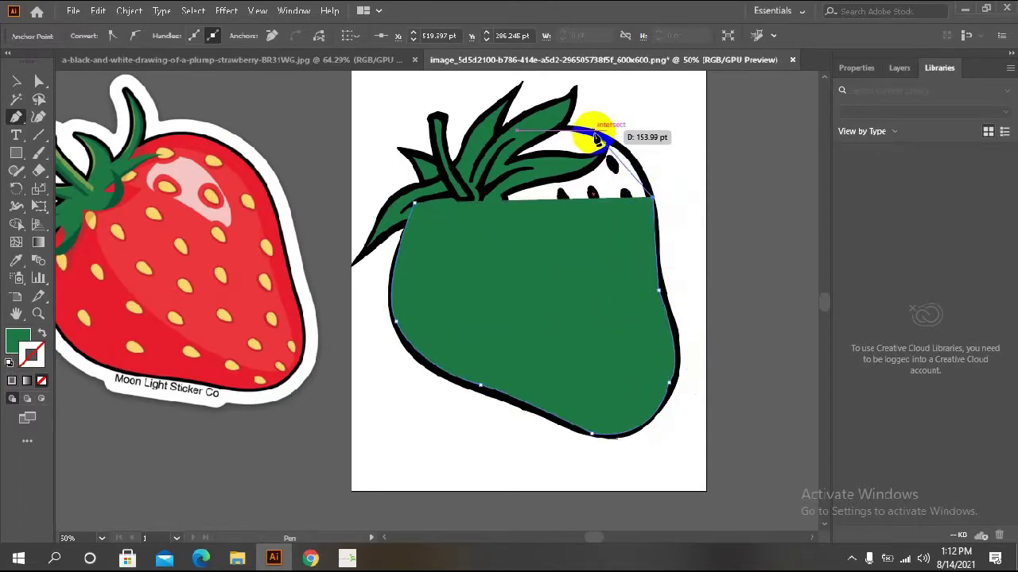
{"action": "left_click_drag", "start_coordinate": [596, 139], "coordinate": [559, 123]}
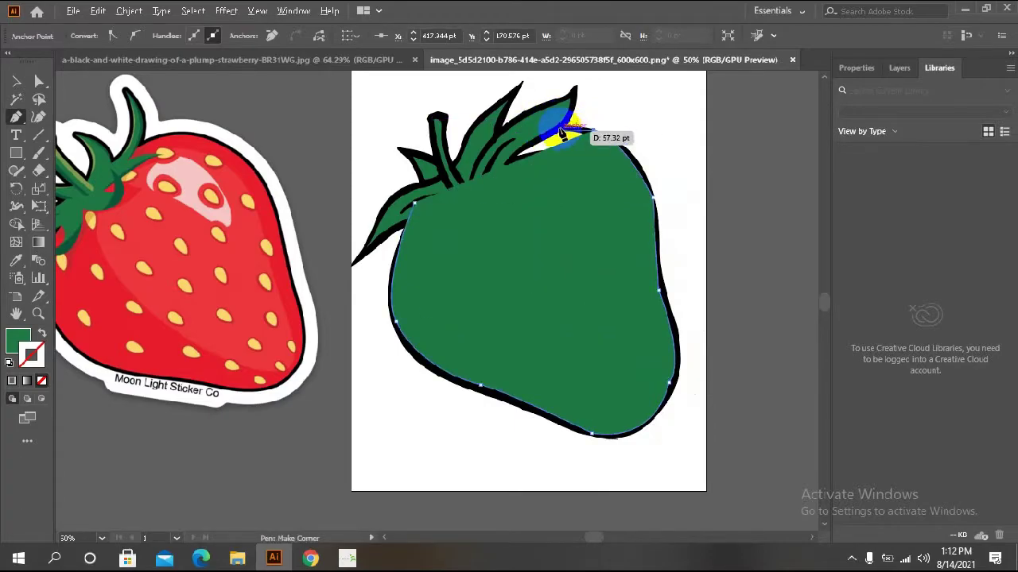
{"action": "left_click", "coordinate": [596, 137]}
{"action": "left_click", "coordinate": [413, 198]}
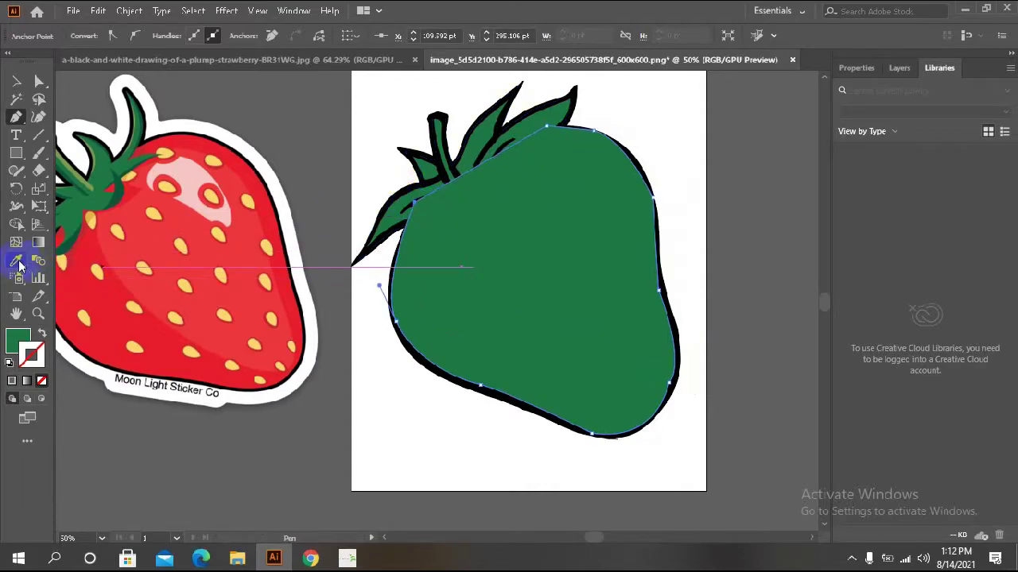
Step: Fill the body with the reference red, send it to back, and deselect
{"action": "left_click", "coordinate": [17, 264]}
{"action": "left_click", "coordinate": [77, 259]}
{"action": "left_click", "coordinate": [16, 81]}
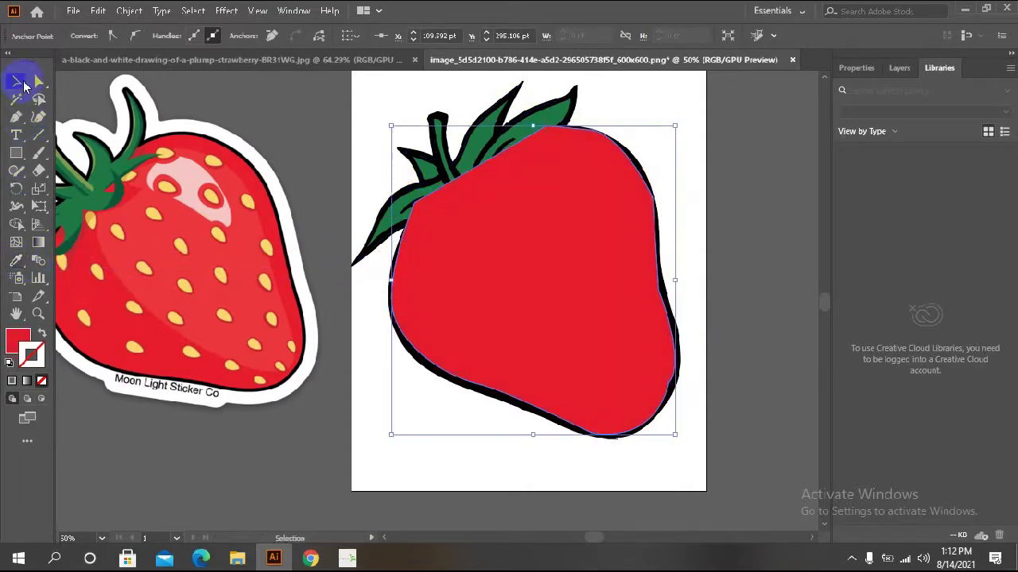
{"action": "right_click", "coordinate": [509, 198]}
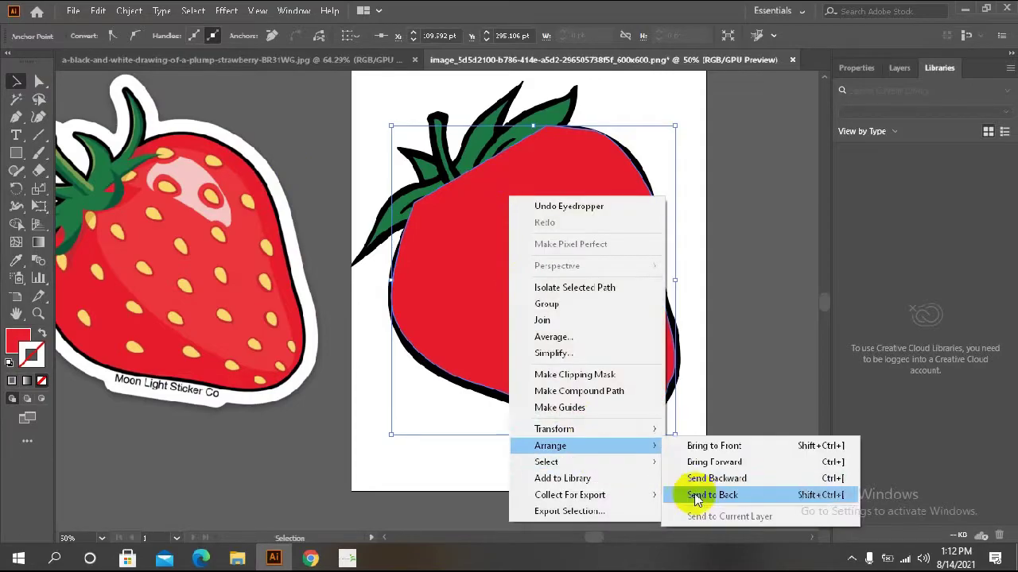
{"action": "left_click", "coordinate": [676, 493]}
{"action": "left_click", "coordinate": [700, 465]}
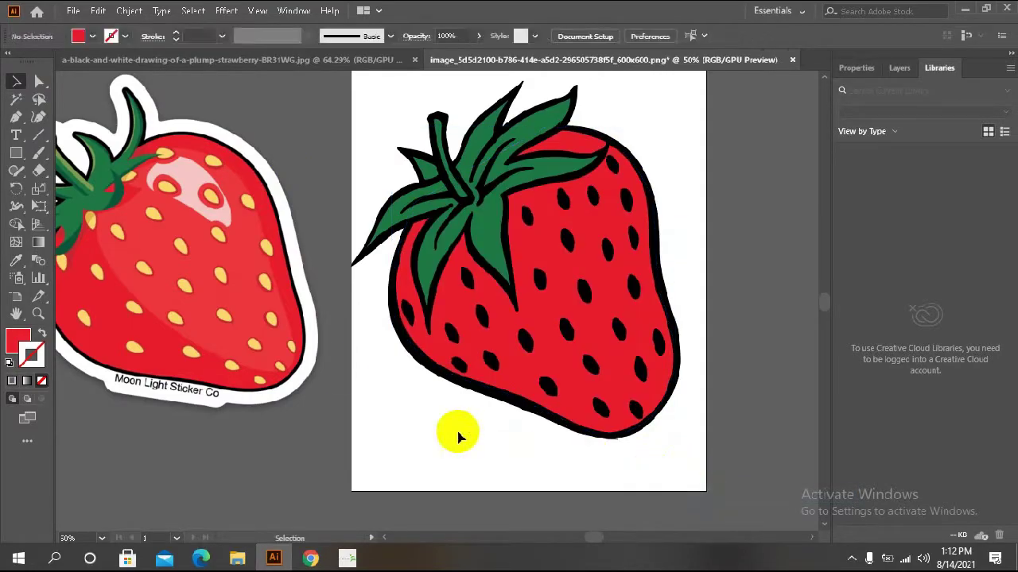
{"action": "scroll", "coordinate": [211, 336], "scroll_direction": "up", "scroll_amount": 1}
Step: Draw a highlight shape on the body and fill it with the reference's lighter red
{"action": "left_click", "coordinate": [15, 117]}
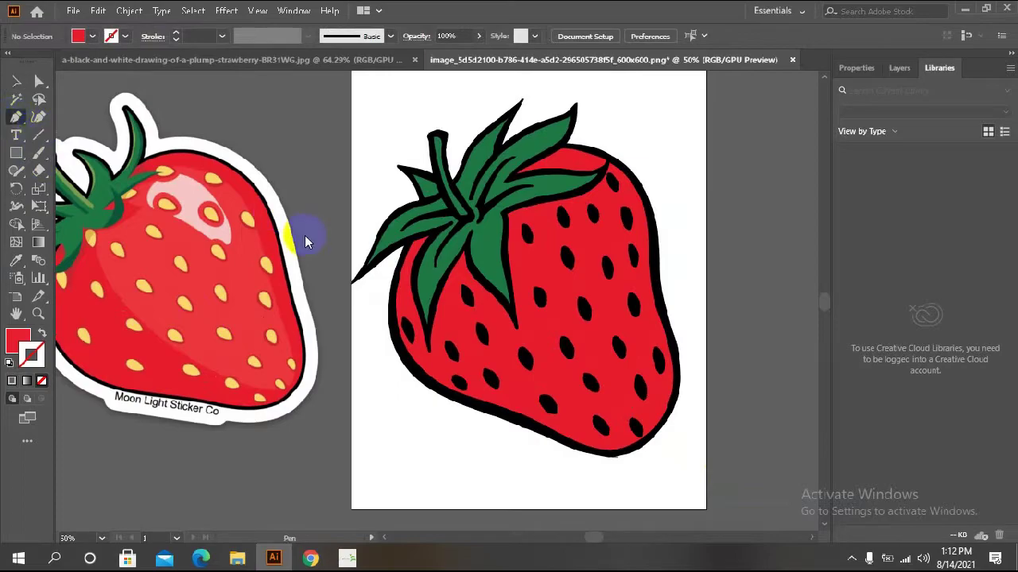
{"action": "left_click", "coordinate": [540, 218]}
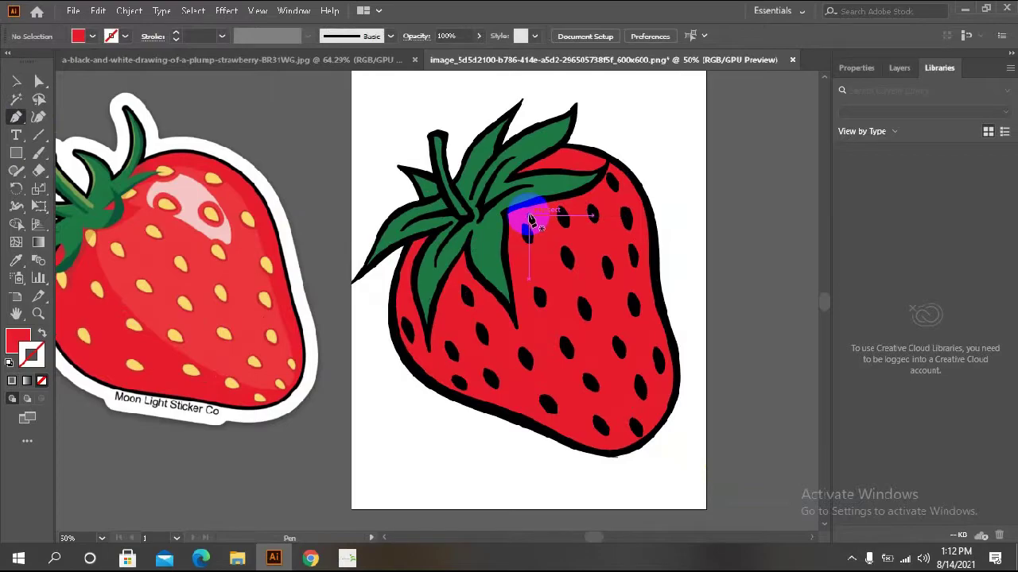
{"action": "mouse_move", "coordinate": [468, 224]}
{"action": "left_mouse_down"}
{"action": "mouse_move", "coordinate": [480, 294]}
{"action": "mouse_move", "coordinate": [506, 353]}
{"action": "mouse_move", "coordinate": [613, 424]}
{"action": "mouse_move", "coordinate": [654, 334]}
{"action": "mouse_move", "coordinate": [620, 254]}
{"action": "left_mouse_up"}
{"action": "left_click", "coordinate": [510, 370]}
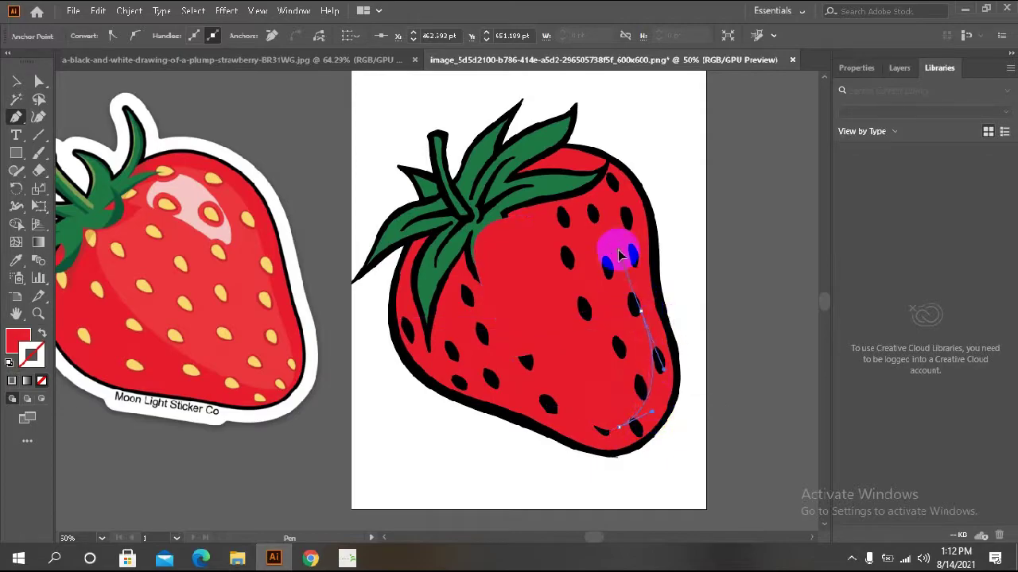
{"action": "mouse_move", "coordinate": [627, 192]}
{"action": "left_mouse_down"}
{"action": "mouse_move", "coordinate": [614, 183]}
{"action": "mouse_move", "coordinate": [563, 191]}
{"action": "mouse_move", "coordinate": [532, 222]}
{"action": "left_mouse_up"}
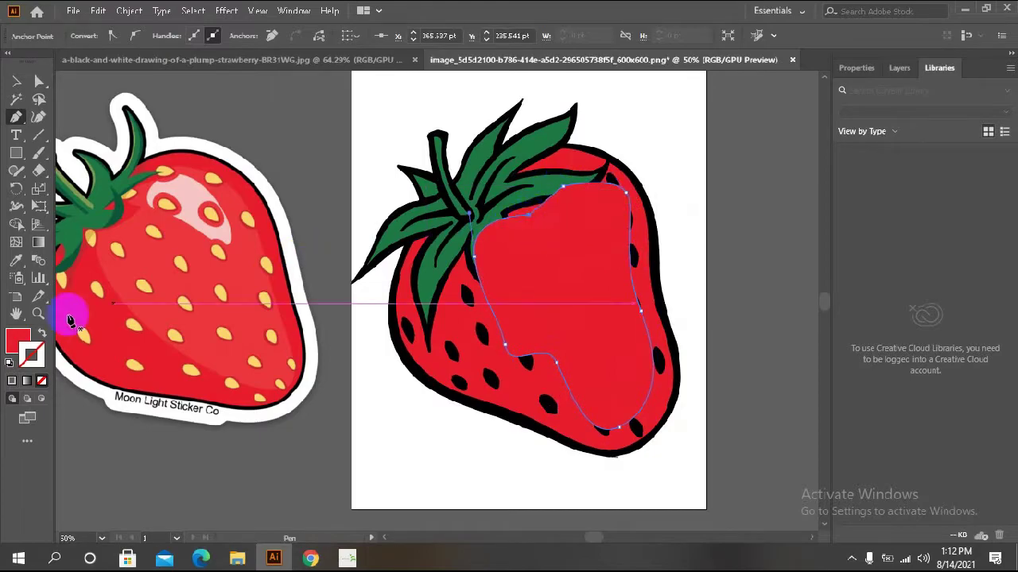
{"action": "left_click", "coordinate": [16, 260]}
{"action": "left_click", "coordinate": [125, 274]}
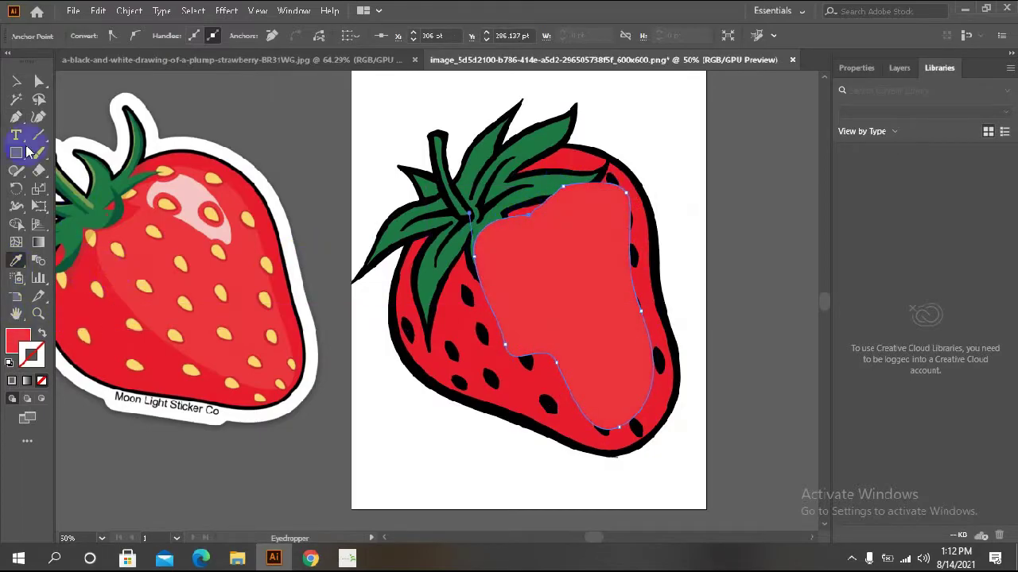
Step: Send the red shape to the very back behind the line art, then deselect
{"action": "left_click", "coordinate": [16, 82]}
{"action": "right_click", "coordinate": [534, 316]}
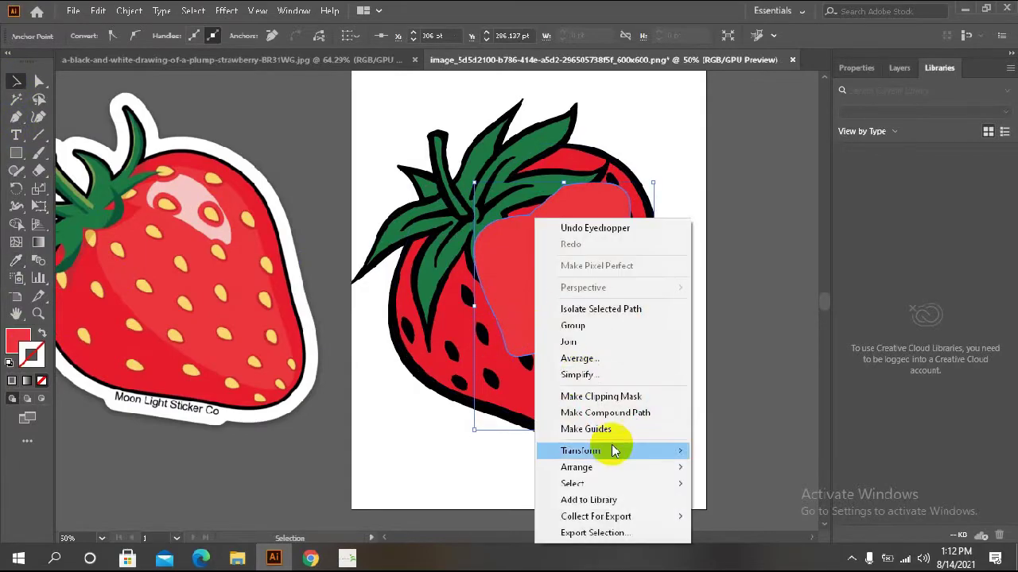
{"action": "left_click", "coordinate": [798, 516]}
{"action": "left_click", "coordinate": [759, 418]}
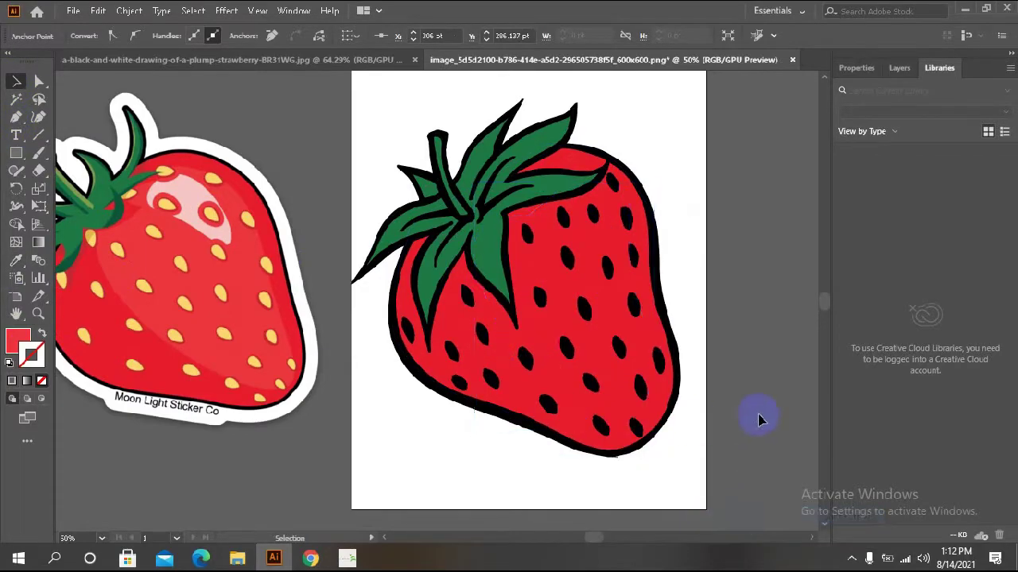
{"action": "left_click", "coordinate": [567, 401]}
{"action": "right_click", "coordinate": [567, 405]}
{"action": "mouse_move", "coordinate": [608, 322]}
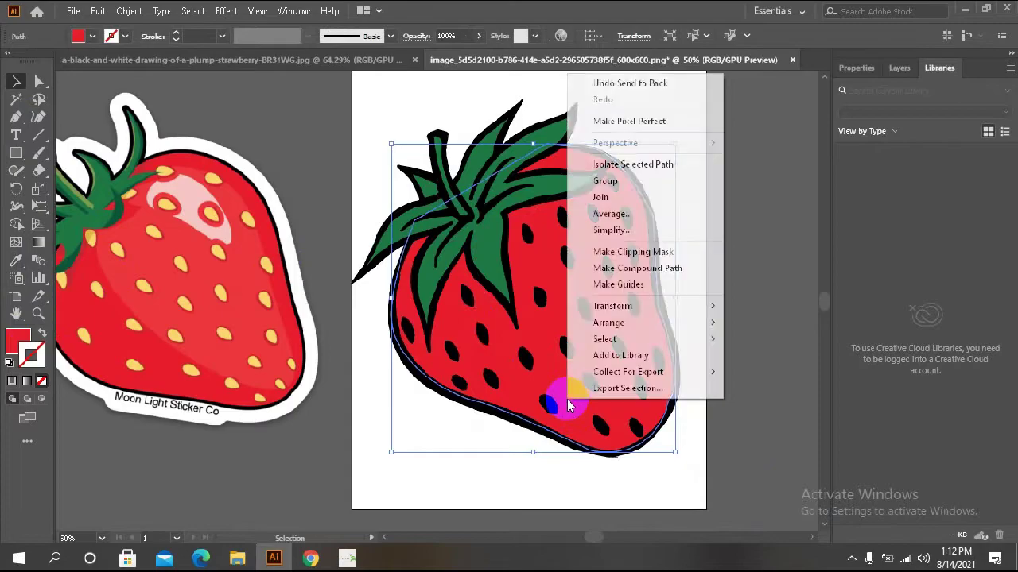
{"action": "left_click", "coordinate": [767, 371]}
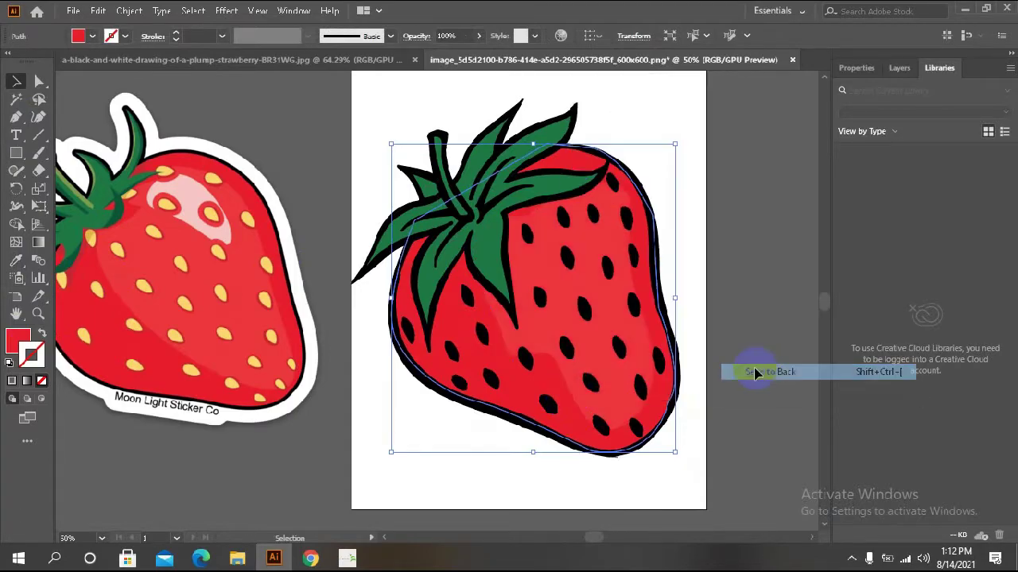
{"action": "left_click", "coordinate": [723, 390]}
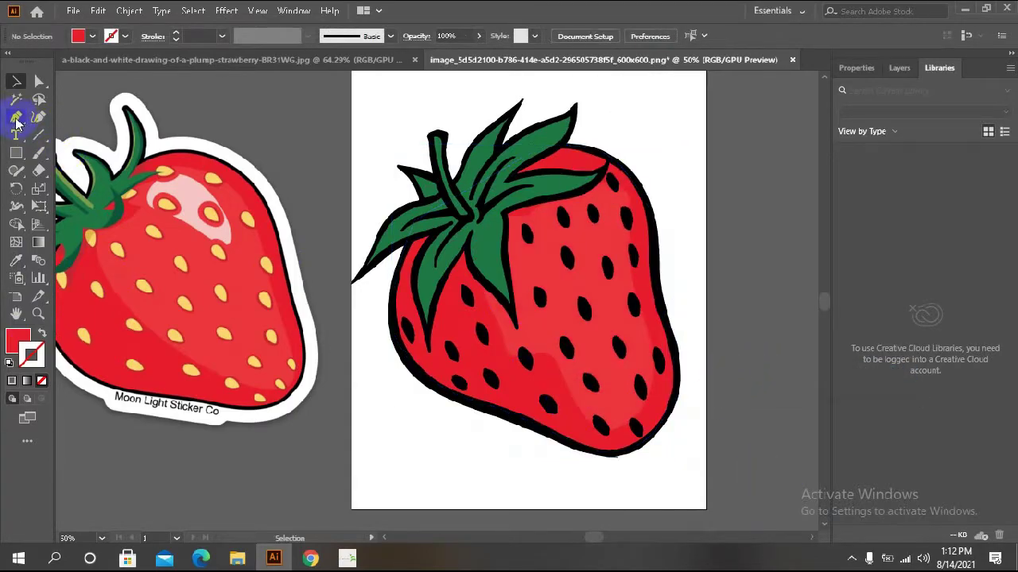
Step: Draw the upper-right highlight shape and fill it with the sticker's pale pink
{"action": "left_click", "coordinate": [16, 117]}
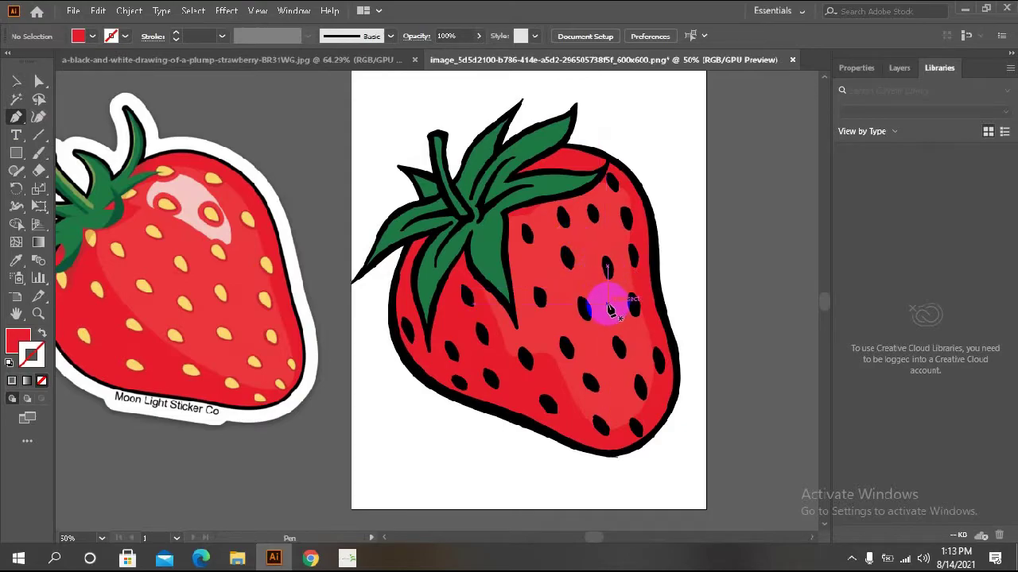
{"action": "left_click", "coordinate": [547, 205], "text": "ctrl"}
{"action": "left_click_drag", "start_coordinate": [547, 201], "coordinate": [624, 220]}
{"action": "mouse_move", "coordinate": [616, 280]}
{"action": "left_mouse_down"}
{"action": "mouse_move", "coordinate": [634, 302]}
{"action": "mouse_move", "coordinate": [608, 306]}
{"action": "mouse_move", "coordinate": [584, 277]}
{"action": "left_mouse_up"}
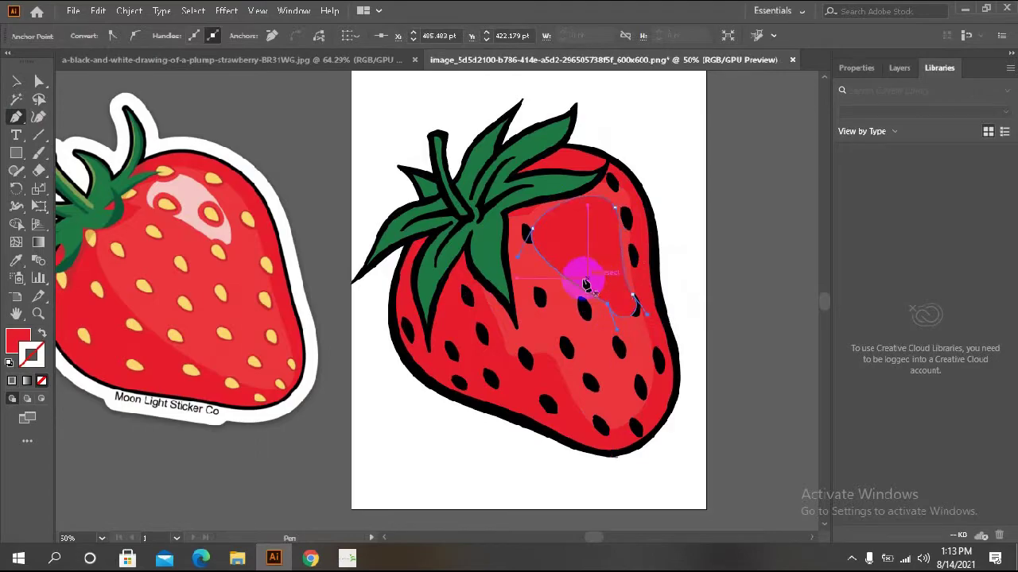
{"action": "left_click", "coordinate": [14, 266]}
{"action": "left_click", "coordinate": [191, 203]}
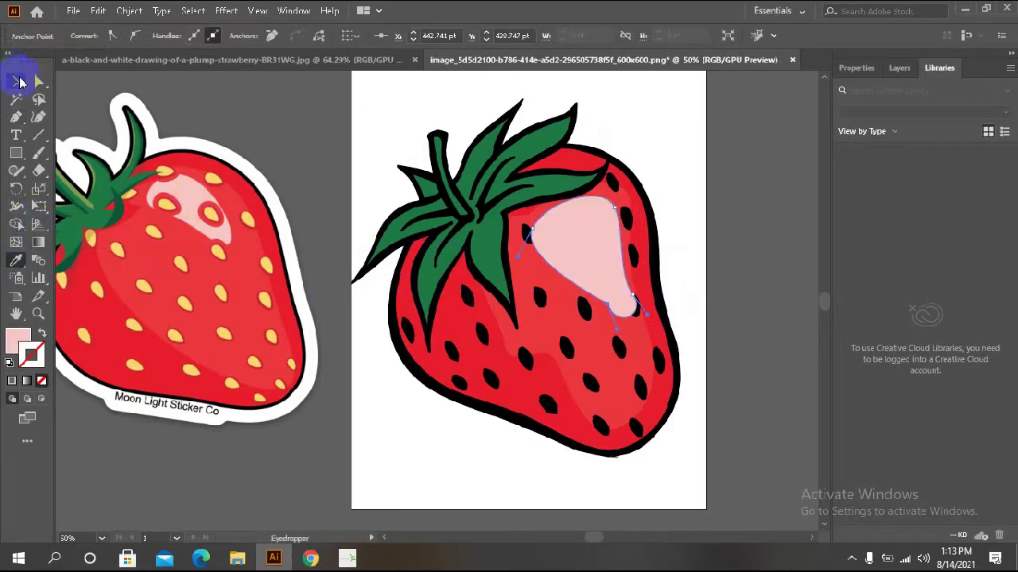
Step: Set the pink highlight's opacity to 29%
{"action": "left_click", "coordinate": [17, 81]}
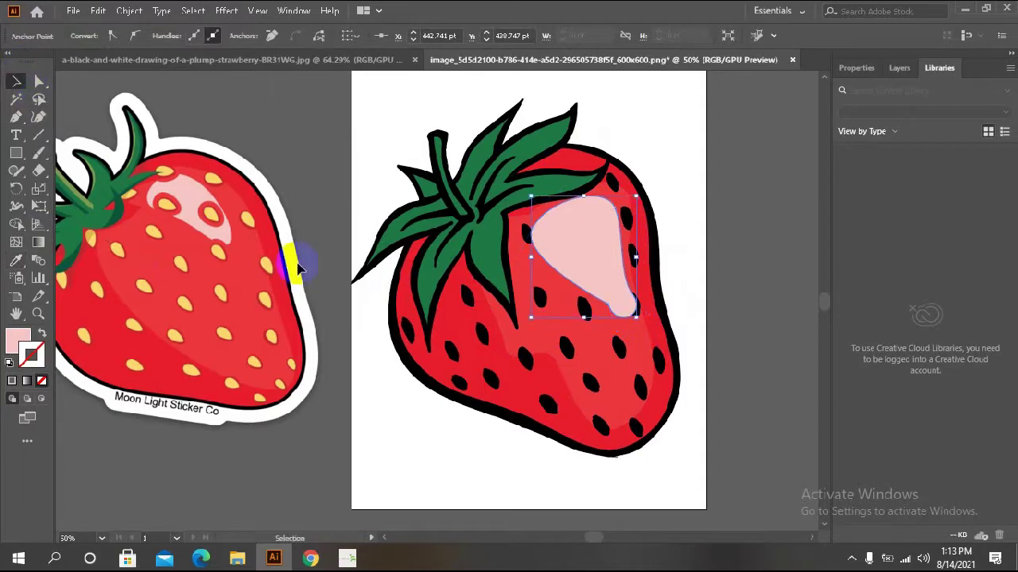
{"action": "left_click", "coordinate": [602, 271]}
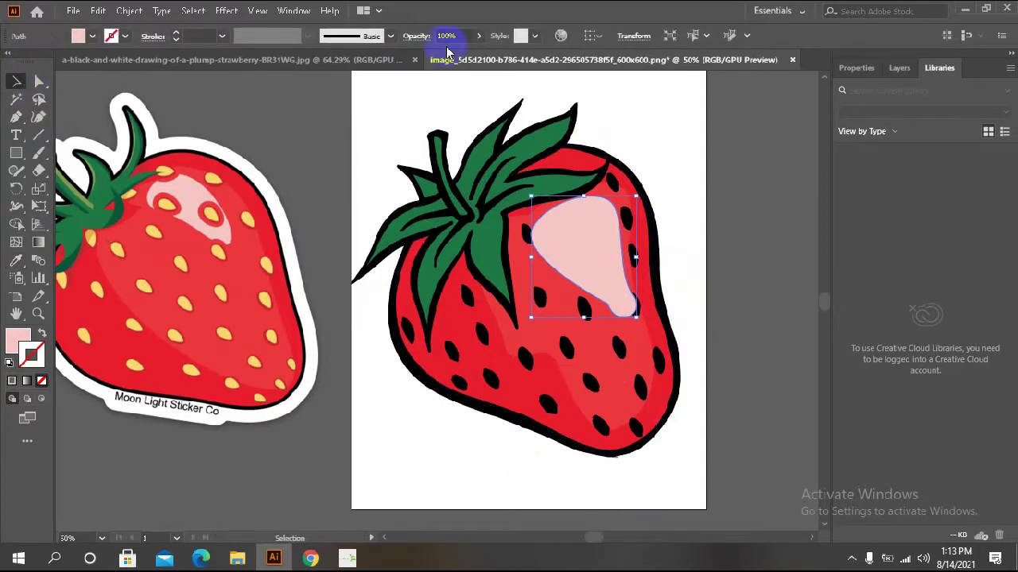
{"action": "left_click_drag", "start_coordinate": [461, 54], "coordinate": [439, 56]}
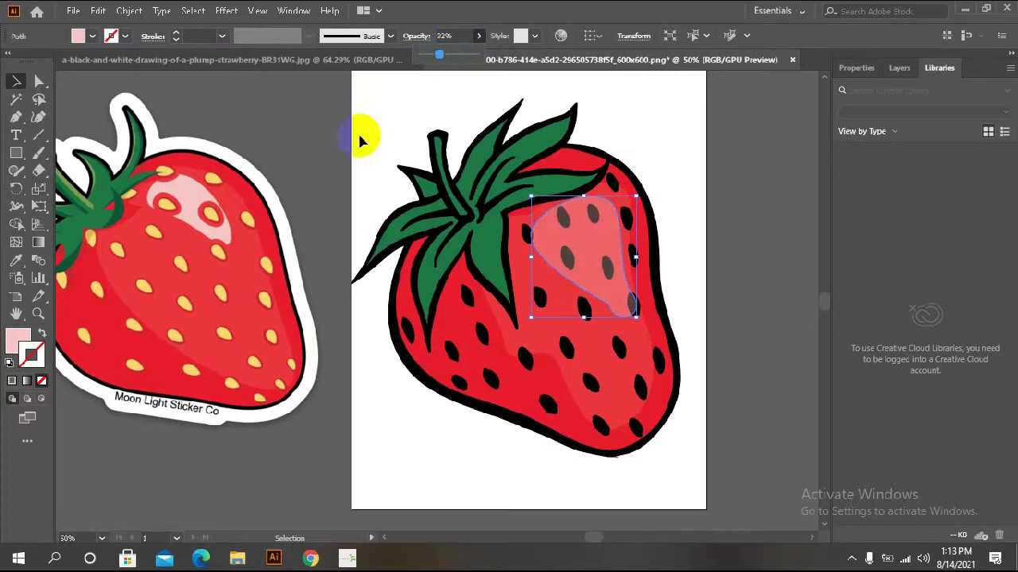
{"action": "left_click_drag", "start_coordinate": [429, 53], "coordinate": [439, 53]}
{"action": "left_click", "coordinate": [388, 121]}
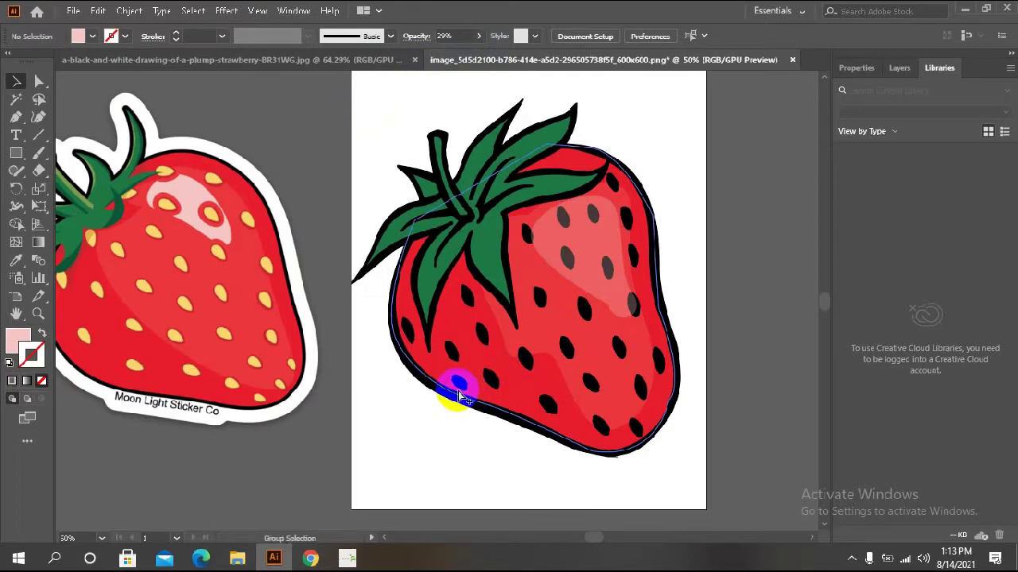
Step: Bring the strawberry line art group in front of the highlight
{"action": "key", "text": "ctrl+a"}
{"action": "key", "text": "v"}
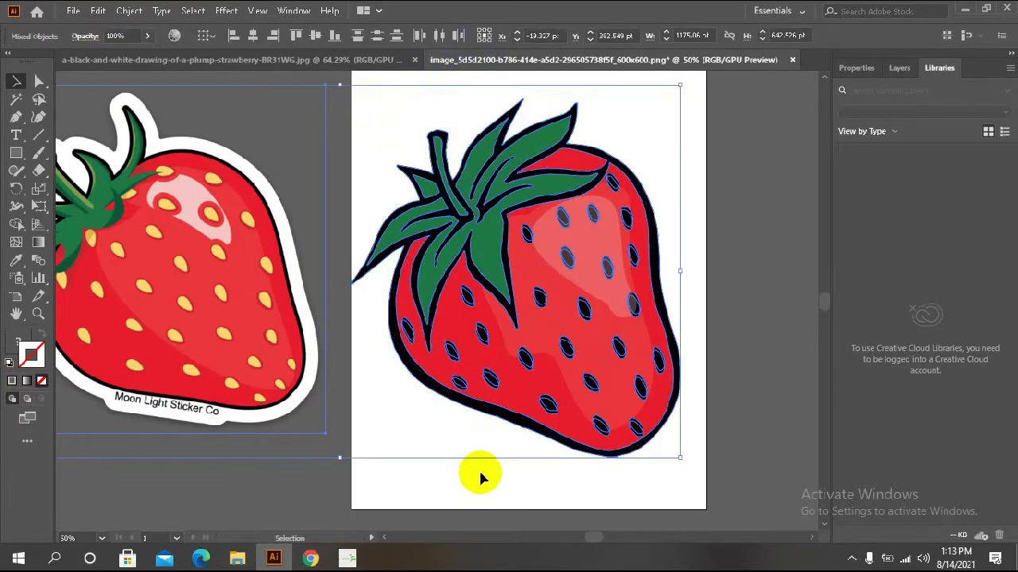
{"action": "left_click", "coordinate": [738, 362]}
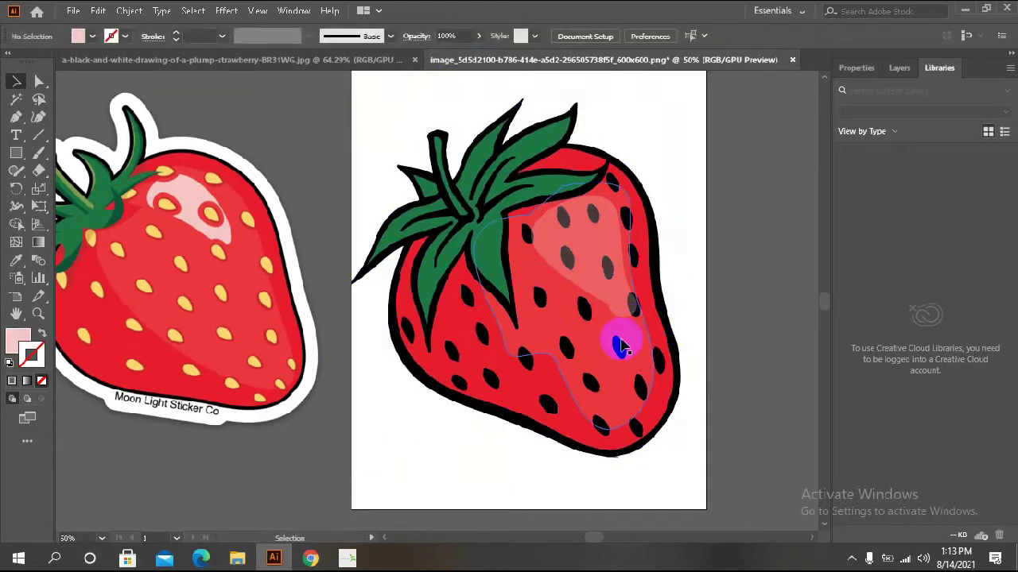
{"action": "left_click", "coordinate": [619, 348]}
{"action": "right_click", "coordinate": [618, 348]}
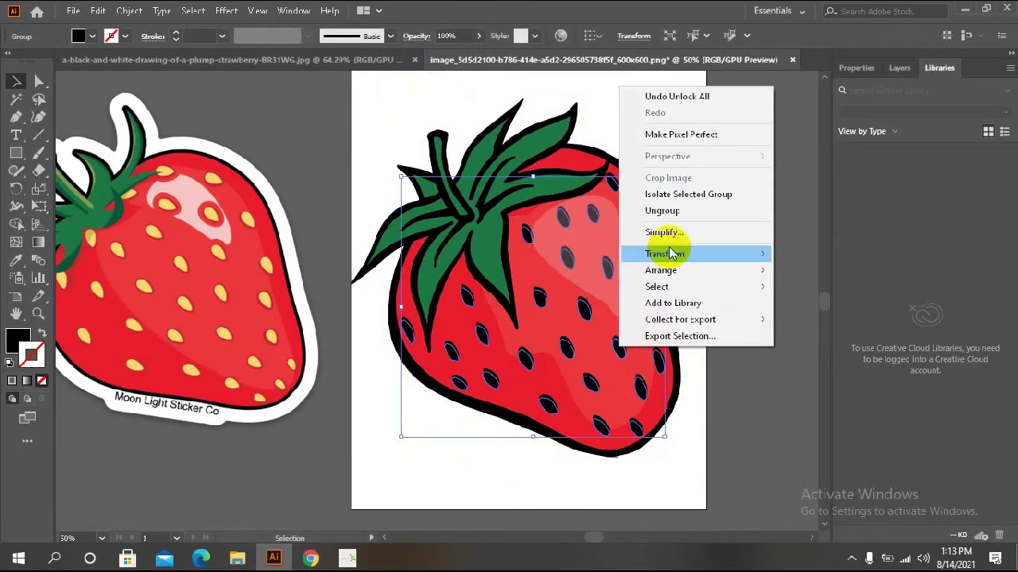
{"action": "left_click", "coordinate": [787, 278]}
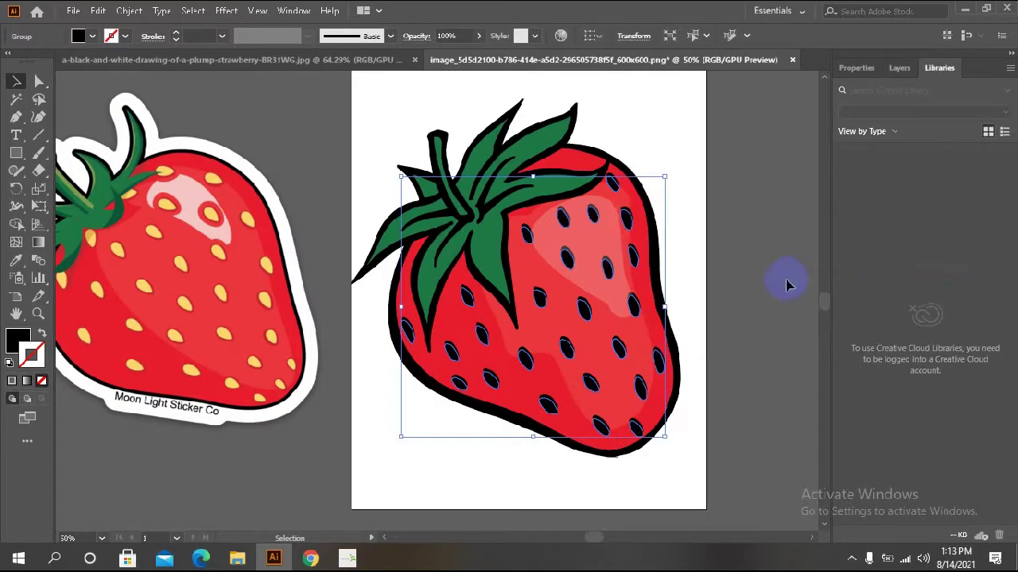
{"action": "left_click", "coordinate": [786, 285]}
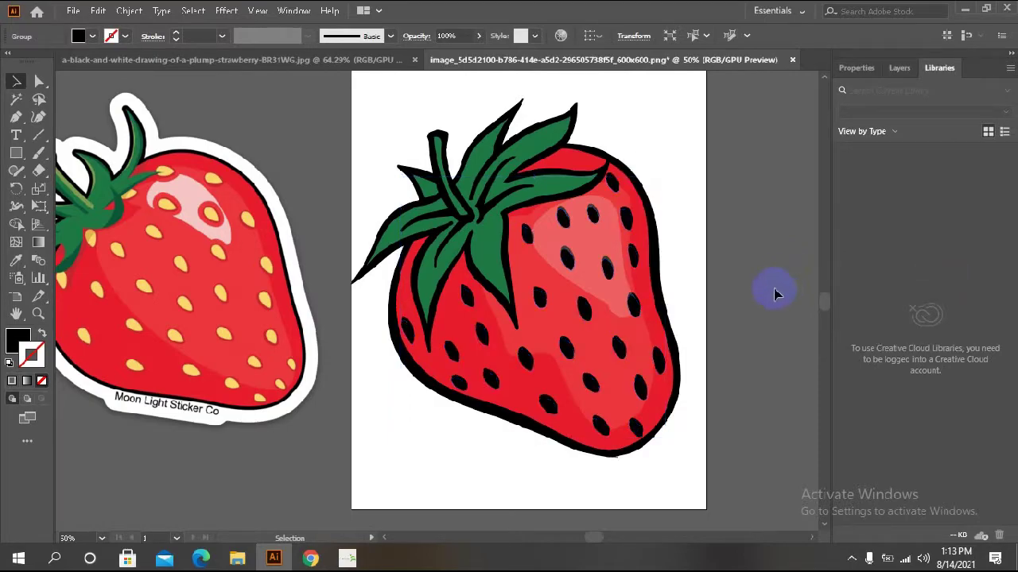
Step: Eyedropper colours onto the line art, then undo the accidental recolouring of the seeds
{"action": "left_click", "coordinate": [638, 439]}
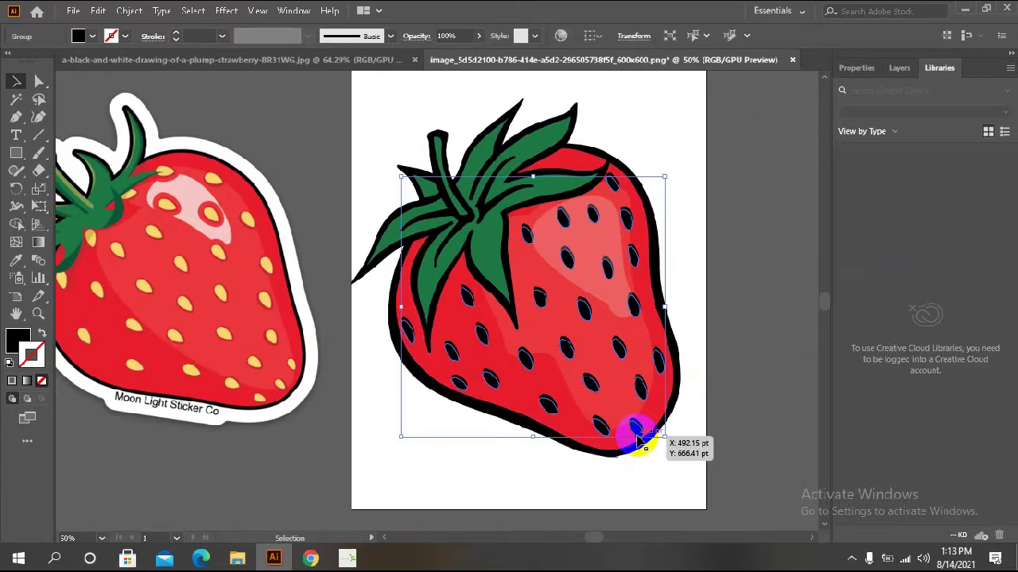
{"action": "left_click", "coordinate": [15, 260]}
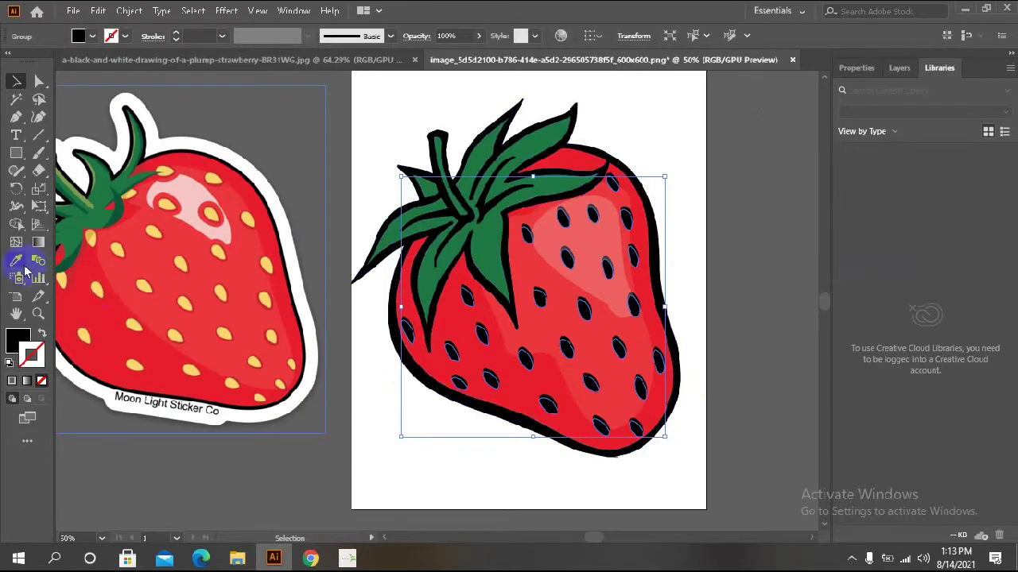
{"action": "left_click", "coordinate": [196, 289]}
{"action": "left_click", "coordinate": [554, 240]}
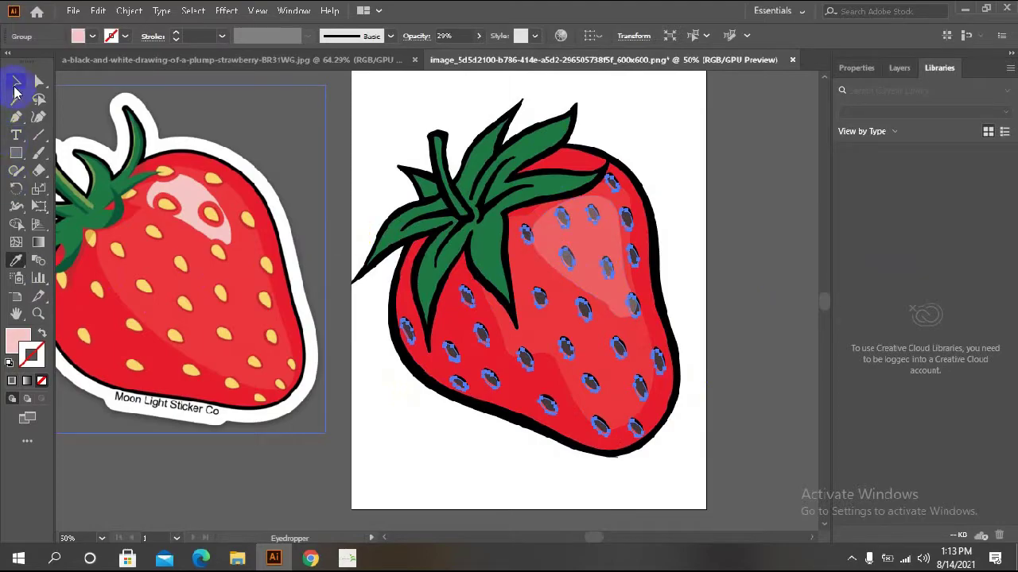
{"action": "left_click", "coordinate": [15, 84]}
{"action": "left_click", "coordinate": [410, 286]}
{"action": "left_click", "coordinate": [421, 354]}
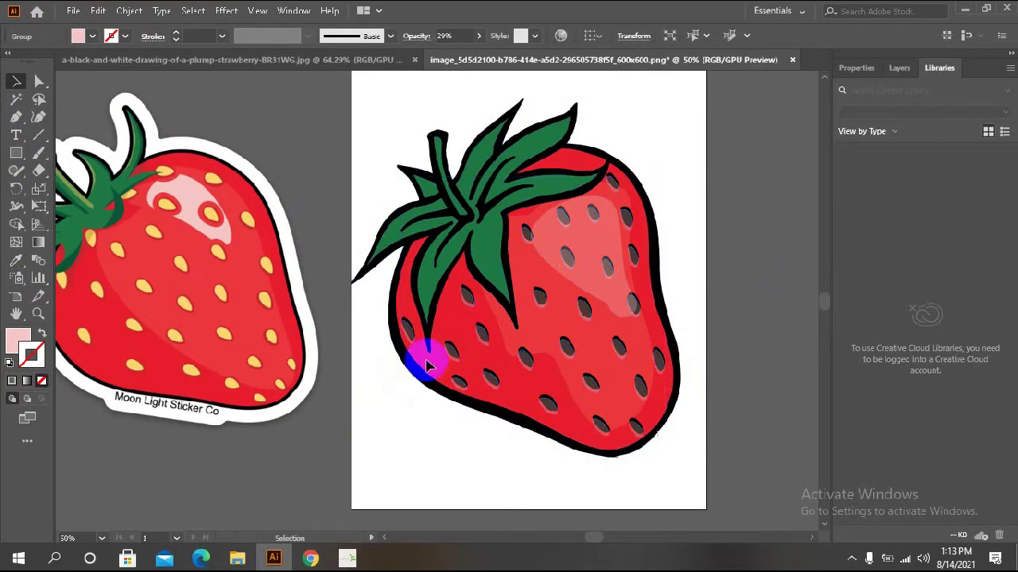
{"action": "left_click", "coordinate": [474, 296]}
{"action": "scroll", "coordinate": [475, 295], "scroll_direction": "up", "scroll_amount": 5}
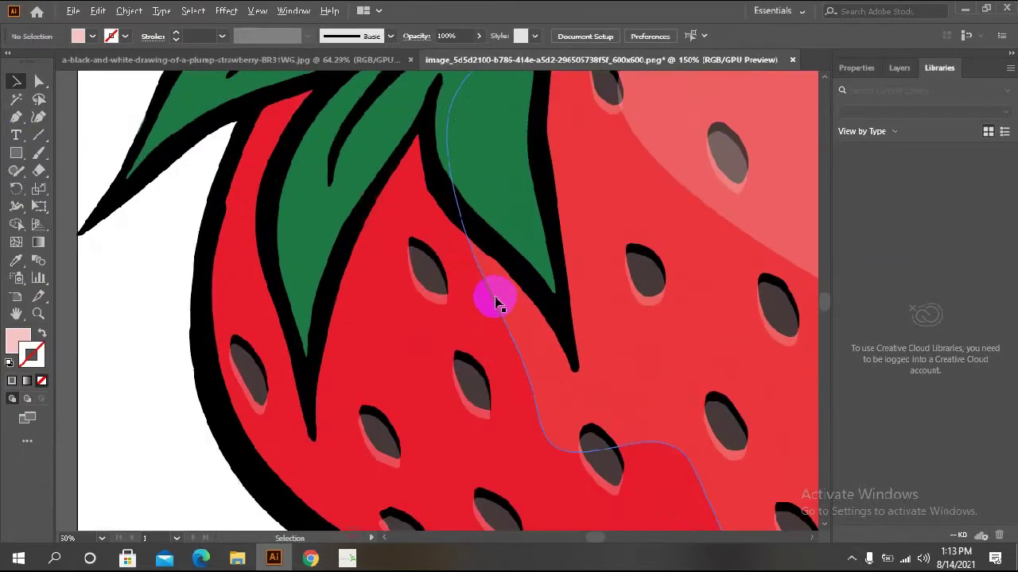
{"action": "right_click", "coordinate": [425, 249]}
{"action": "mouse_move", "coordinate": [466, 427]}
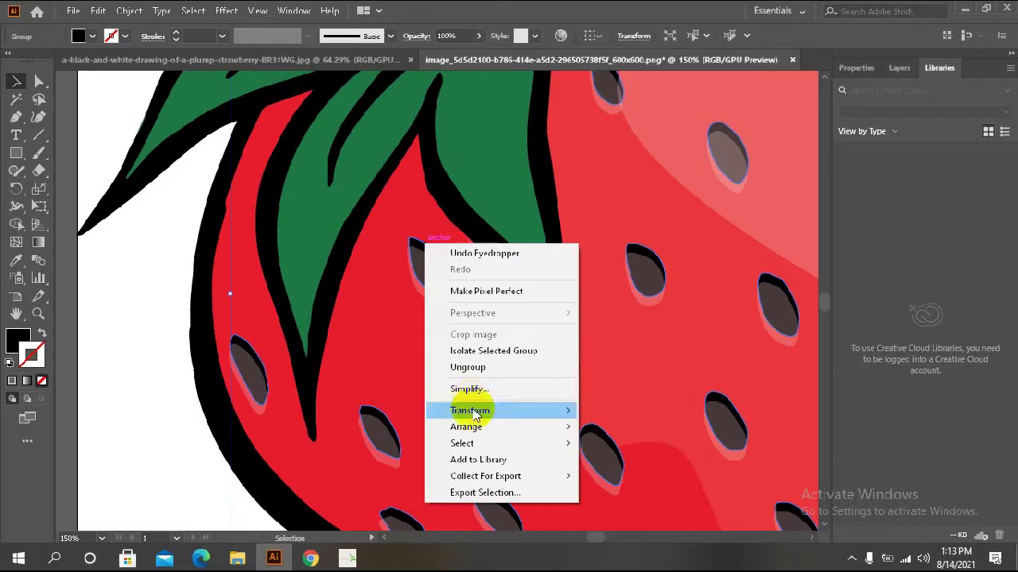
{"action": "left_click", "coordinate": [656, 430]}
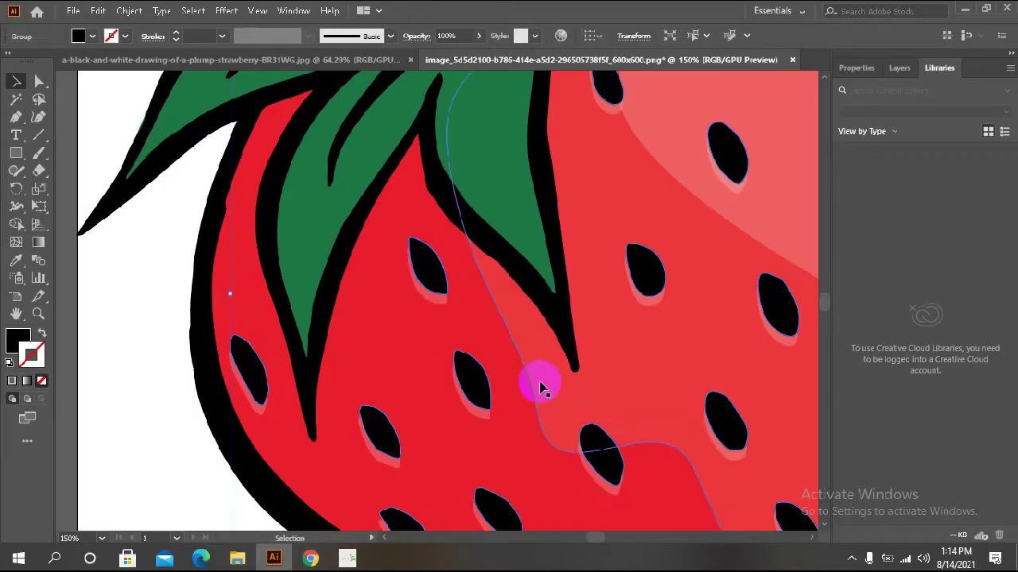
{"action": "scroll", "coordinate": [541, 382], "scroll_direction": "down", "scroll_amount": 3}
Step: Colour the seeds with the sticker's golden yellow seed colour
{"action": "left_click", "coordinate": [15, 260]}
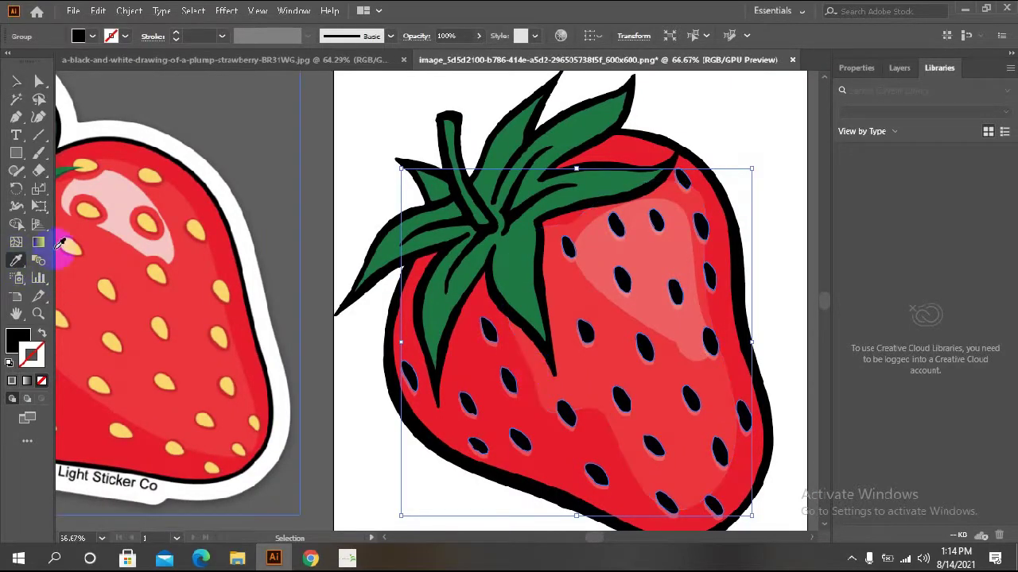
{"action": "left_click", "coordinate": [68, 249]}
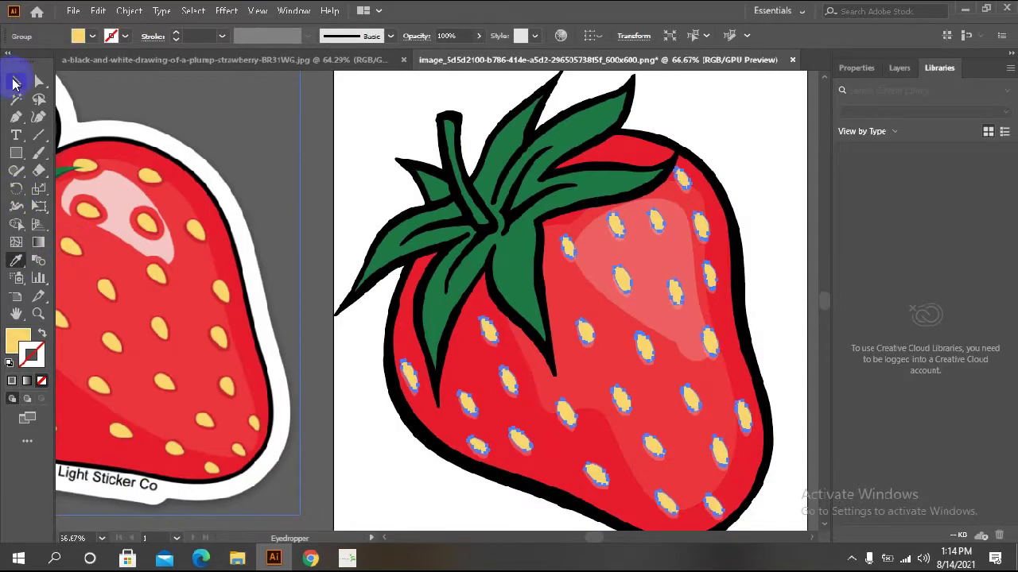
{"action": "left_click", "coordinate": [14, 82]}
{"action": "left_click", "coordinate": [352, 193]}
{"action": "scroll", "coordinate": [352, 193], "scroll_direction": "down", "scroll_amount": 2}
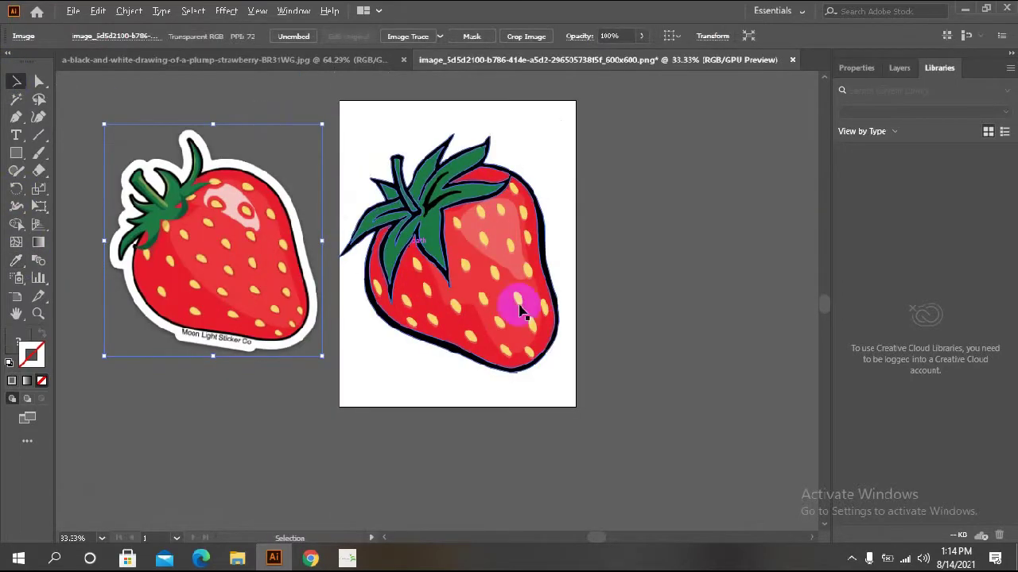
{"action": "scroll", "coordinate": [334, 390], "scroll_direction": "up", "scroll_amount": 1}
{"action": "scroll", "coordinate": [263, 397], "scroll_direction": "up", "scroll_amount": 1}
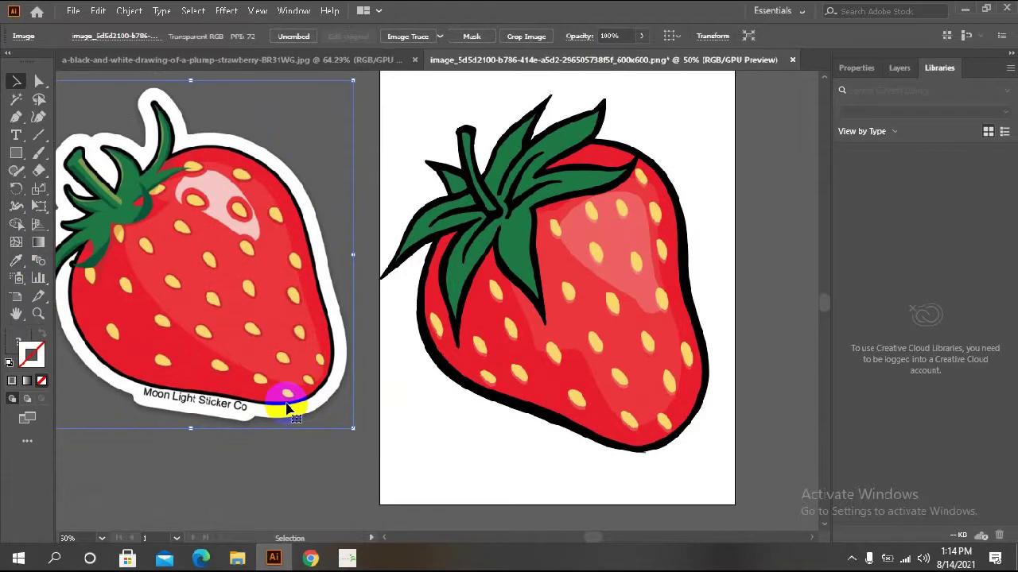
{"action": "scroll", "coordinate": [288, 408], "scroll_direction": "up", "scroll_amount": 1}
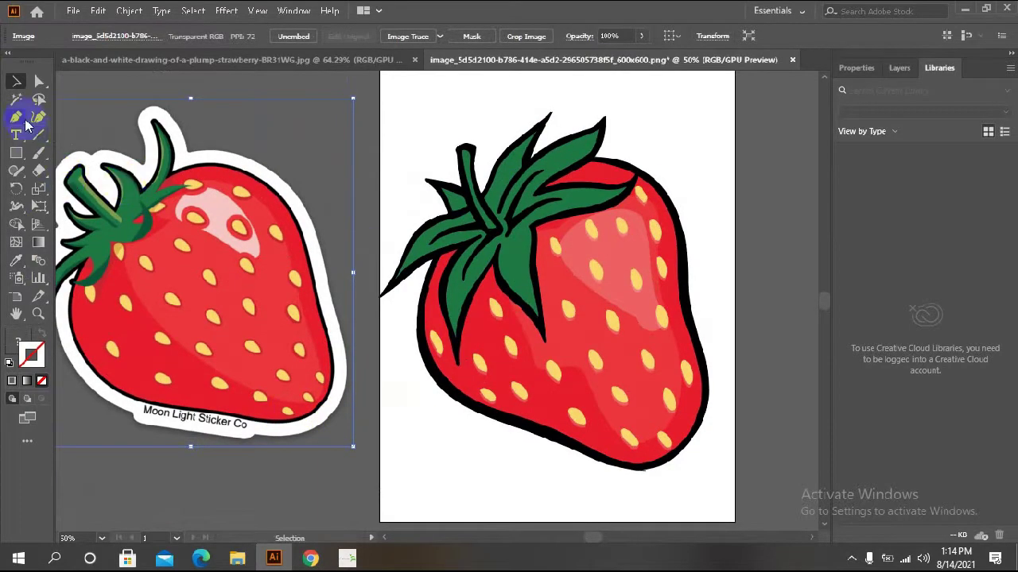
Step: With the Pen tool, trace the yellow star outline from the stem top down the left and lower leaves
{"action": "left_click", "coordinate": [16, 117]}
{"action": "scroll", "coordinate": [466, 234], "scroll_direction": "up", "scroll_amount": 1}
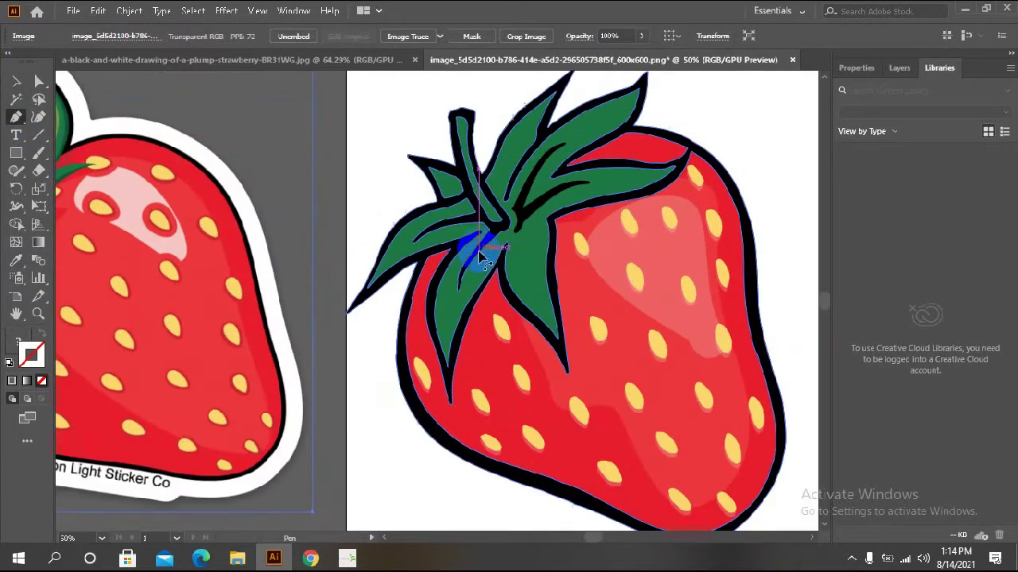
{"action": "left_click", "coordinate": [528, 127]}
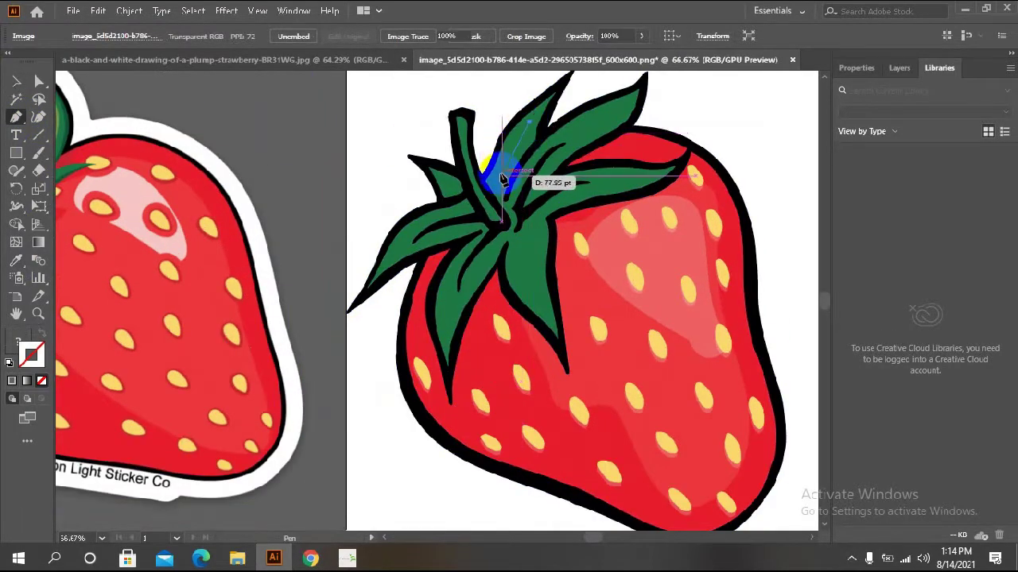
{"action": "left_click_drag", "start_coordinate": [469, 185], "coordinate": [455, 186]}
{"action": "left_click", "coordinate": [450, 185]}
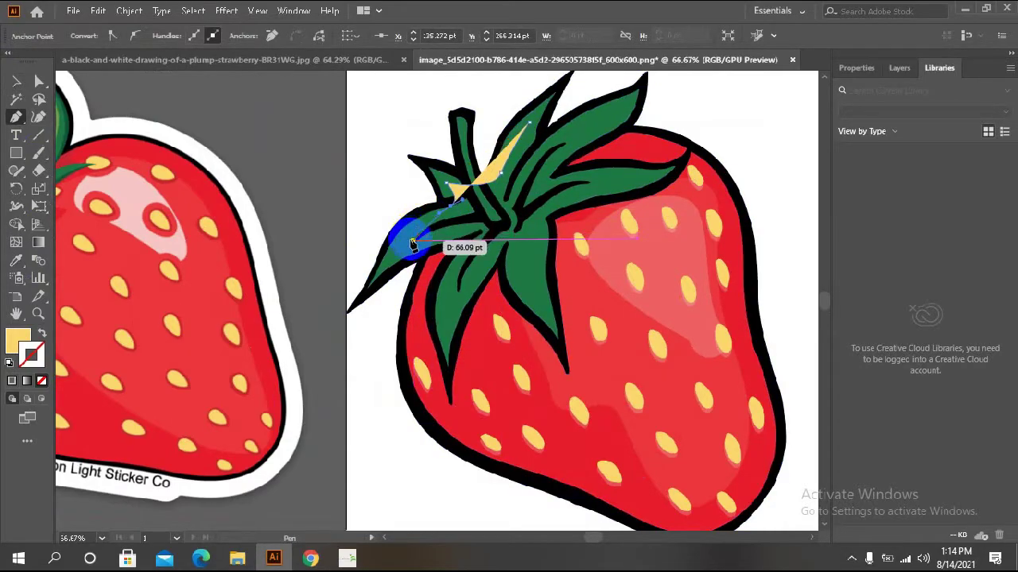
{"action": "left_click_drag", "start_coordinate": [408, 248], "coordinate": [479, 233]}
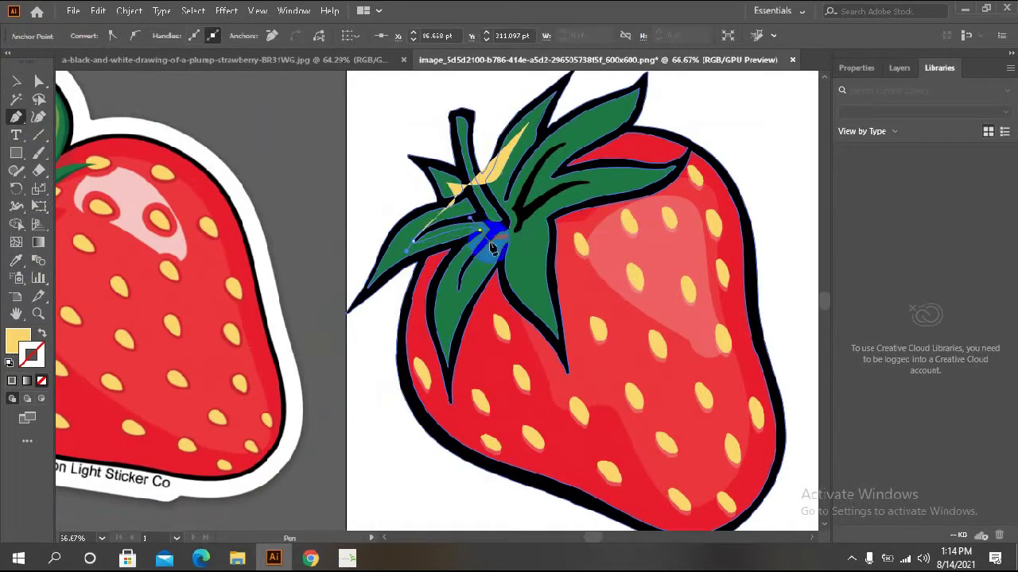
{"action": "left_click_drag", "start_coordinate": [445, 314], "coordinate": [460, 350]}
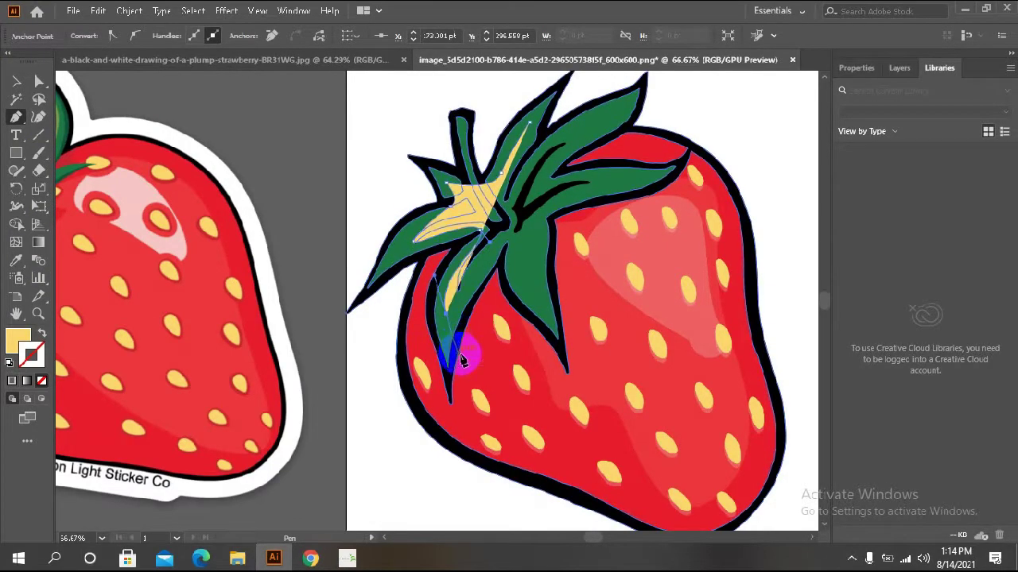
{"action": "left_click", "coordinate": [450, 315]}
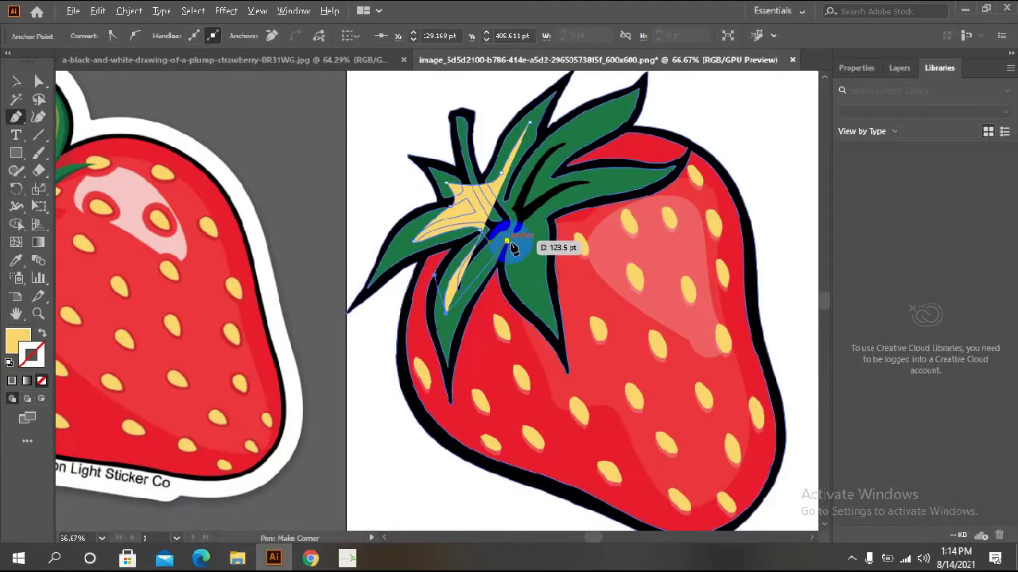
Step: Finish the star outline around the right and upper leaves back to the centre, then zoom out
{"action": "left_click_drag", "start_coordinate": [491, 228], "coordinate": [521, 256]}
{"action": "left_click_drag", "start_coordinate": [534, 308], "coordinate": [554, 317]}
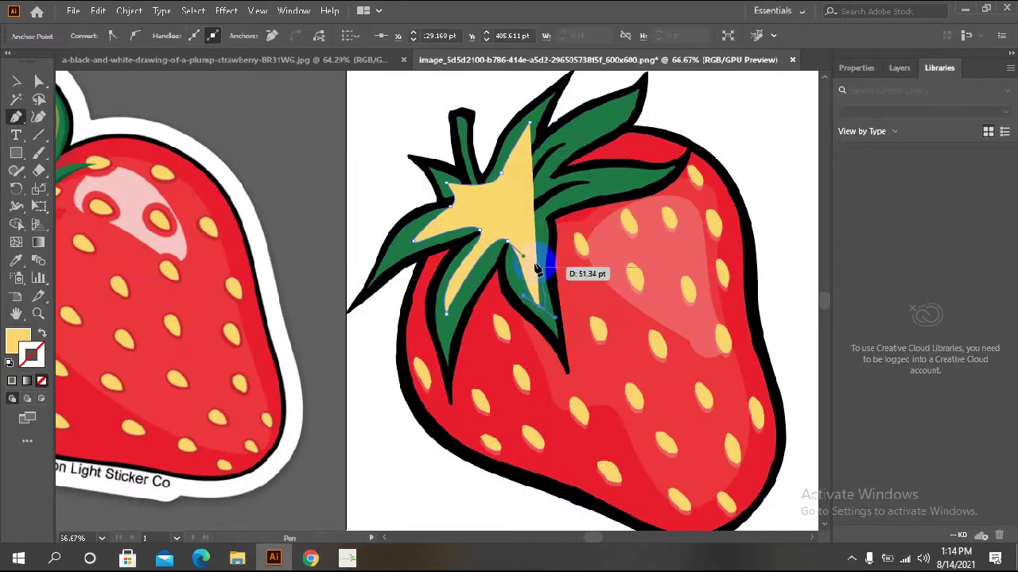
{"action": "left_click", "coordinate": [543, 229]}
{"action": "mouse_move", "coordinate": [543, 229]}
{"action": "left_mouse_down"}
{"action": "mouse_move", "coordinate": [641, 182]}
{"action": "mouse_move", "coordinate": [561, 157]}
{"action": "left_mouse_up"}
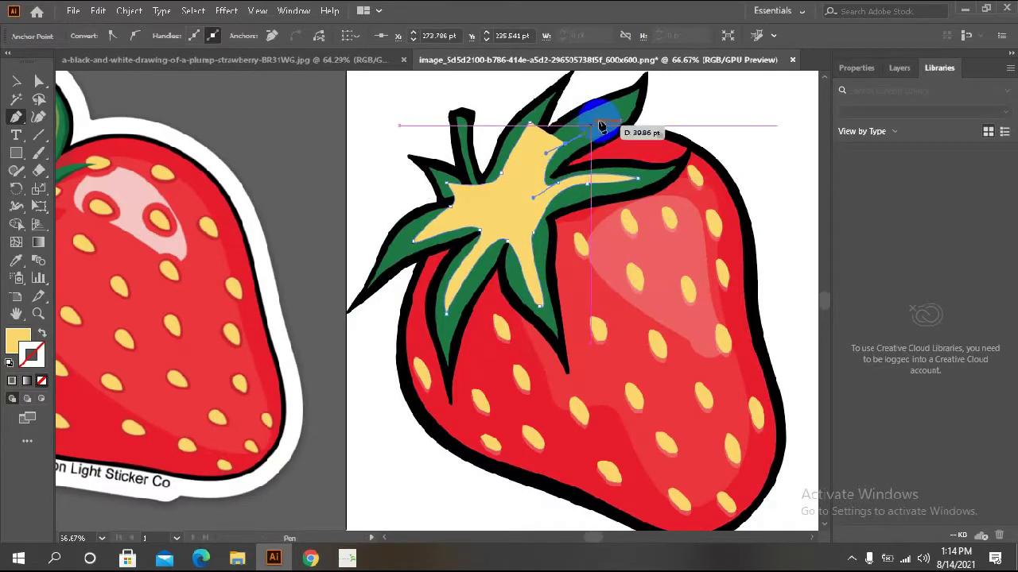
{"action": "left_click_drag", "start_coordinate": [604, 114], "coordinate": [547, 143]}
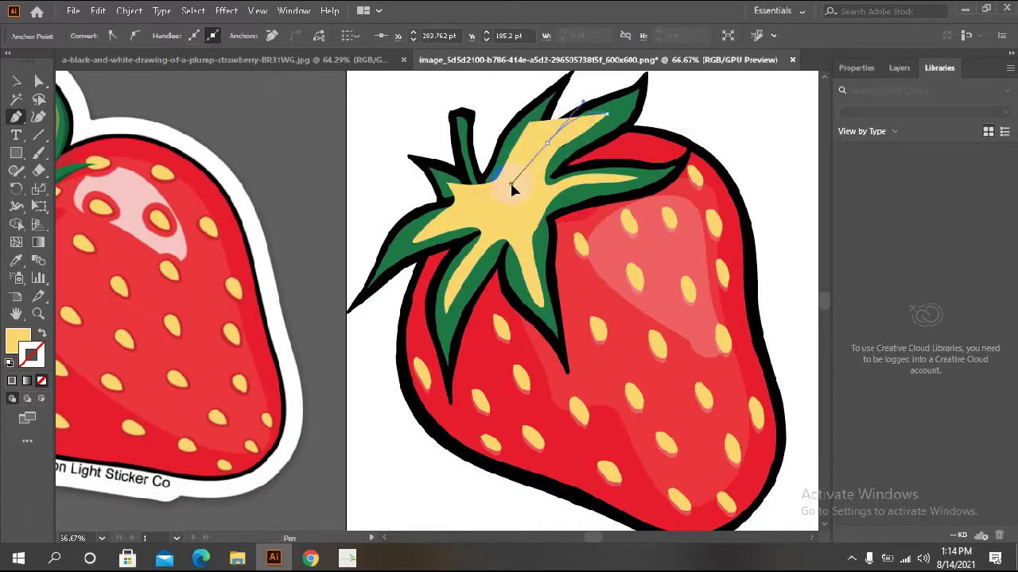
{"action": "left_click_drag", "start_coordinate": [511, 186], "coordinate": [530, 135]}
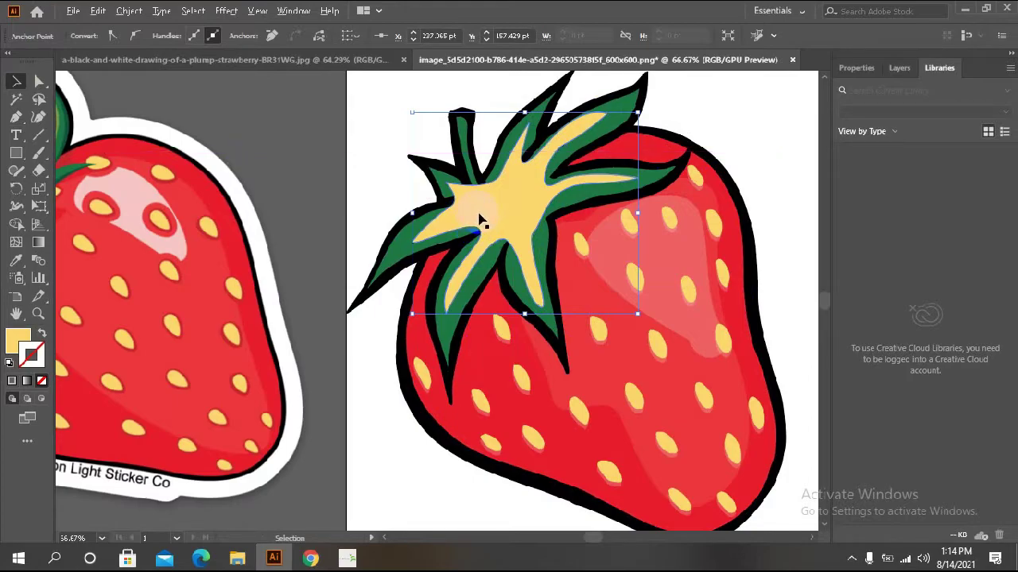
{"action": "scroll", "coordinate": [479, 220], "scroll_direction": "down", "scroll_amount": 1}
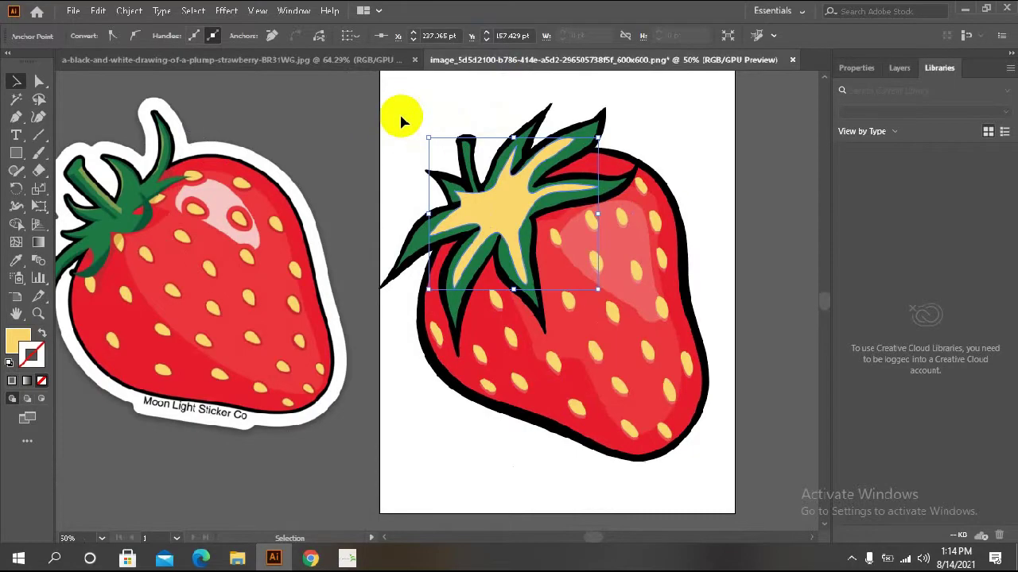
Step: Set the yellow star highlight's opacity to 44%
{"action": "left_click", "coordinate": [356, 142]}
{"action": "left_click", "coordinate": [481, 190]}
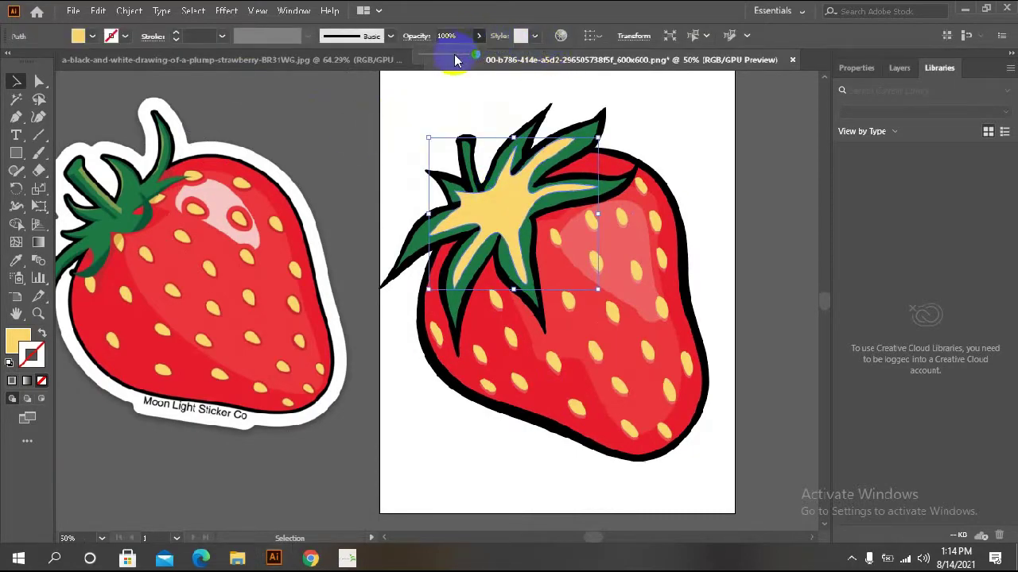
{"action": "left_click_drag", "start_coordinate": [455, 54], "coordinate": [446, 54]}
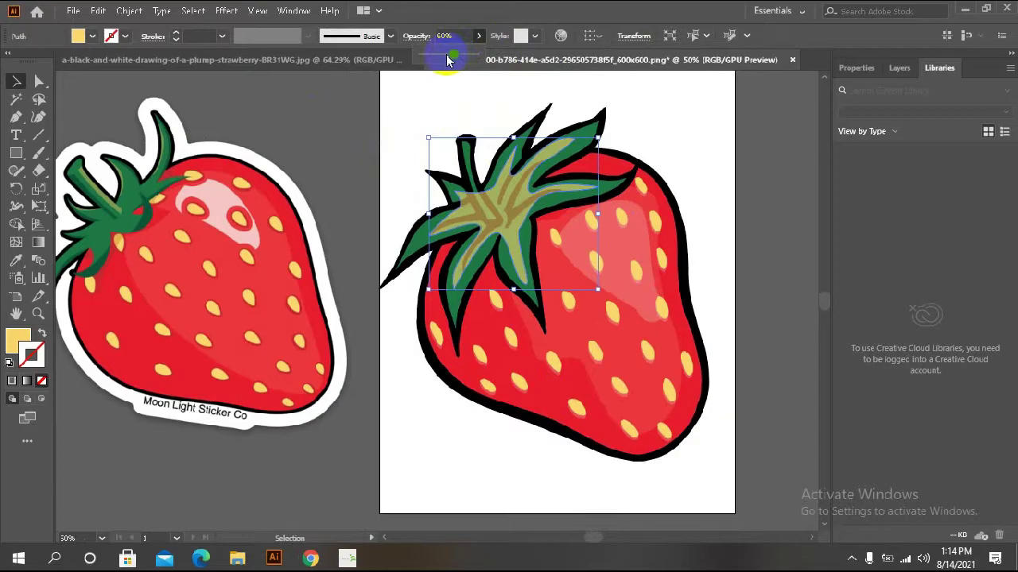
{"action": "left_click", "coordinate": [468, 177]}
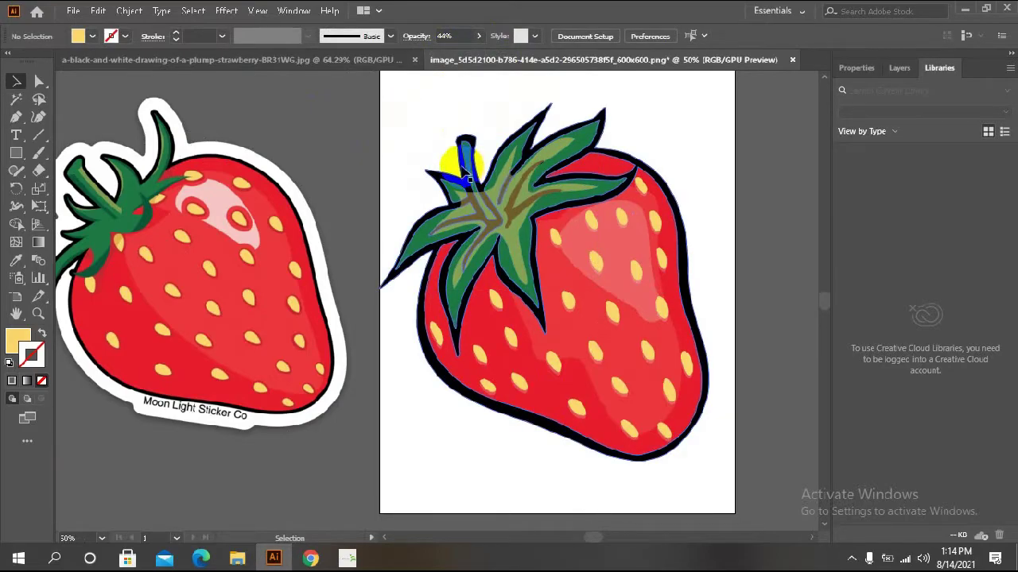
Step: Bring the black strawberry outline artwork to the front with Arrange > Bring to Front
{"action": "left_click", "coordinate": [467, 177]}
{"action": "right_click", "coordinate": [461, 166]}
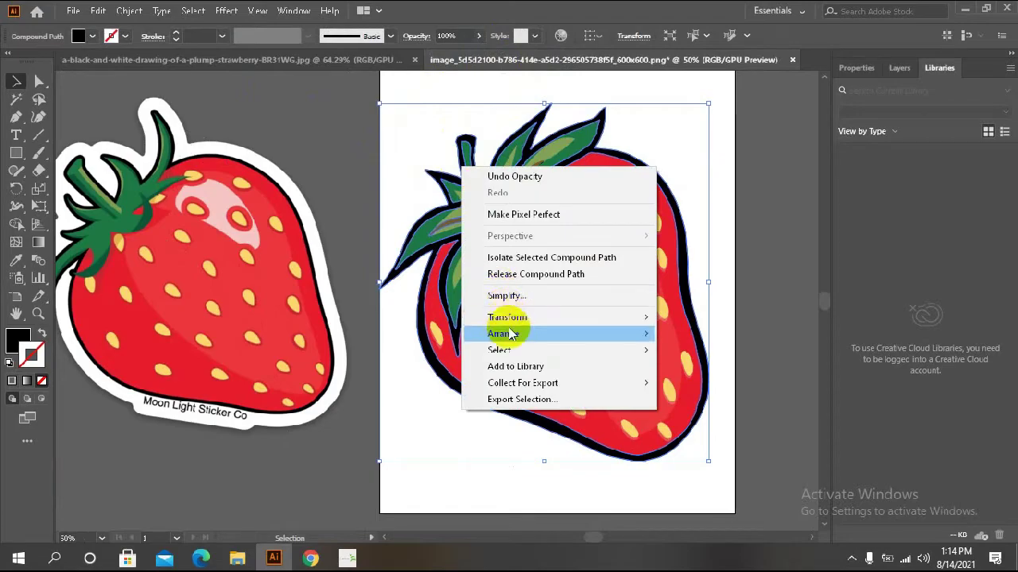
{"action": "left_click", "coordinate": [682, 335]}
{"action": "left_click", "coordinate": [755, 251]}
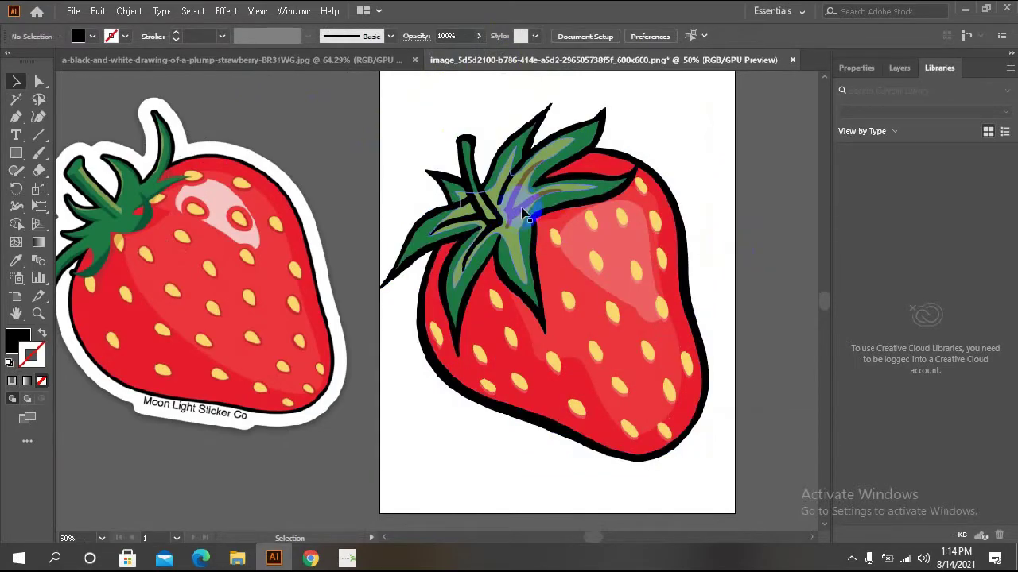
Step: Bring the stem outline to the front, keeping the star highlight over the leaves
{"action": "left_click_drag", "start_coordinate": [525, 213], "coordinate": [618, 254]}
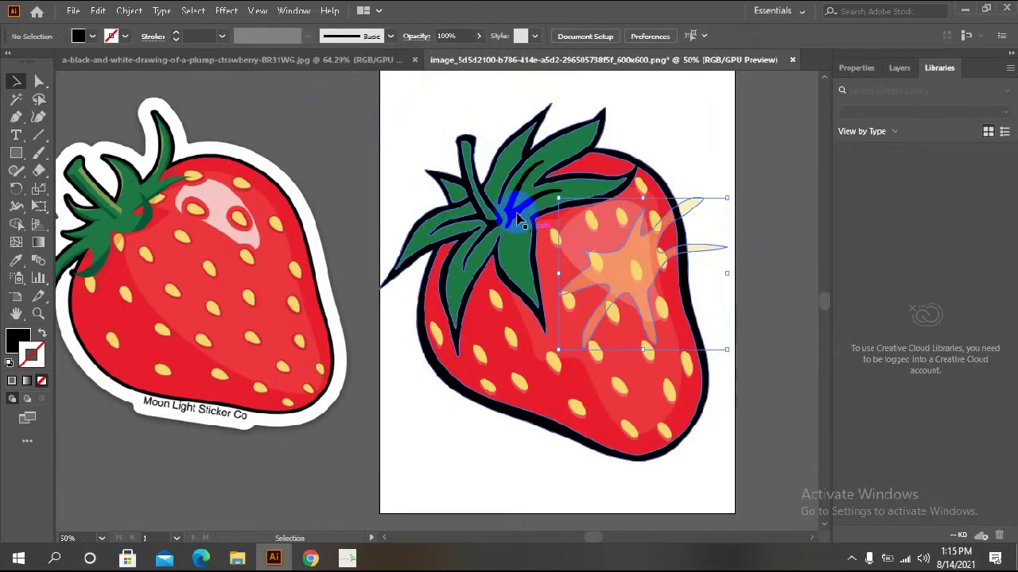
{"action": "left_click", "coordinate": [517, 218]}
{"action": "right_click", "coordinate": [515, 219]}
{"action": "mouse_move", "coordinate": [557, 464]}
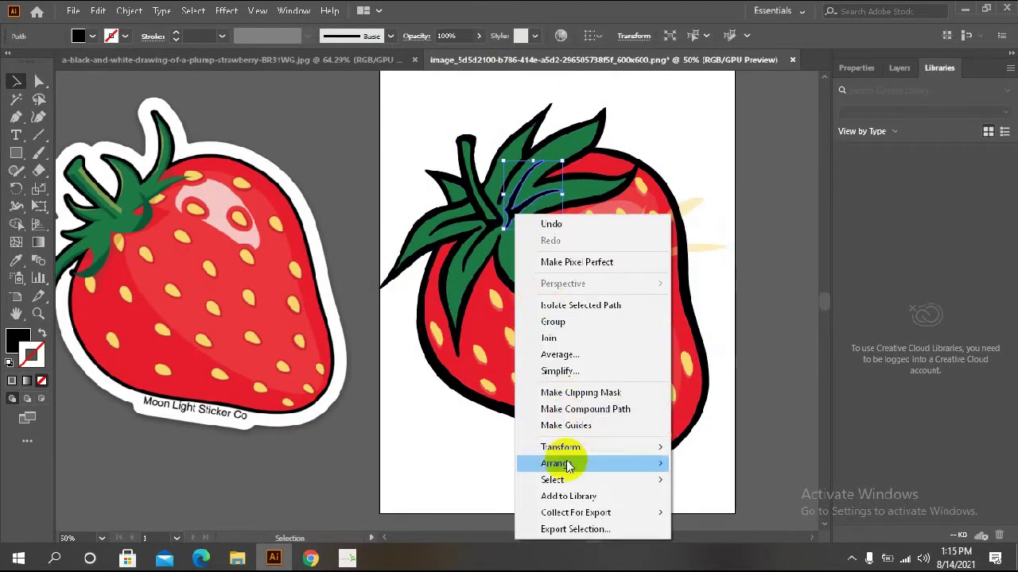
{"action": "left_click", "coordinate": [719, 465]}
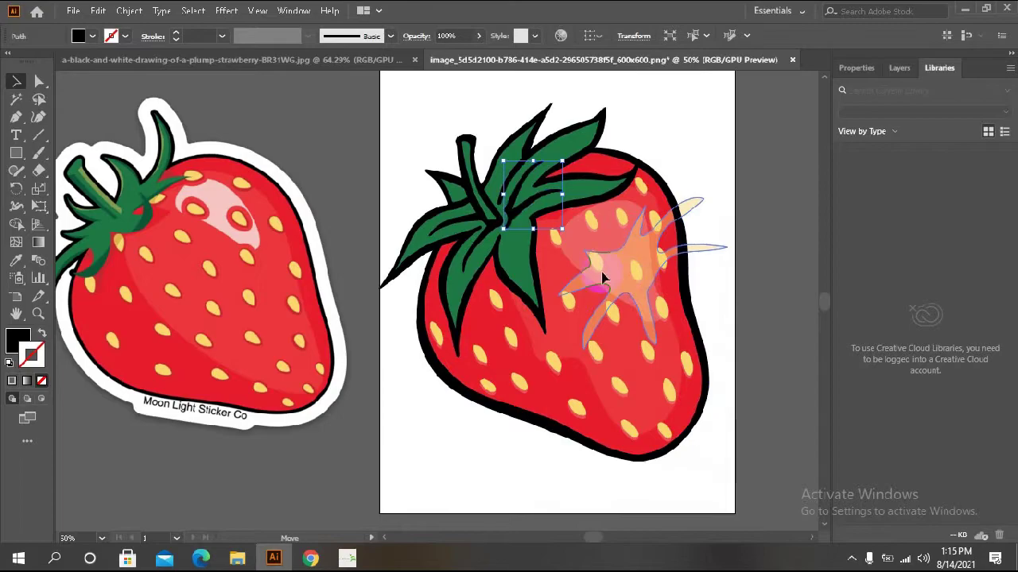
{"action": "left_click_drag", "start_coordinate": [601, 272], "coordinate": [489, 213]}
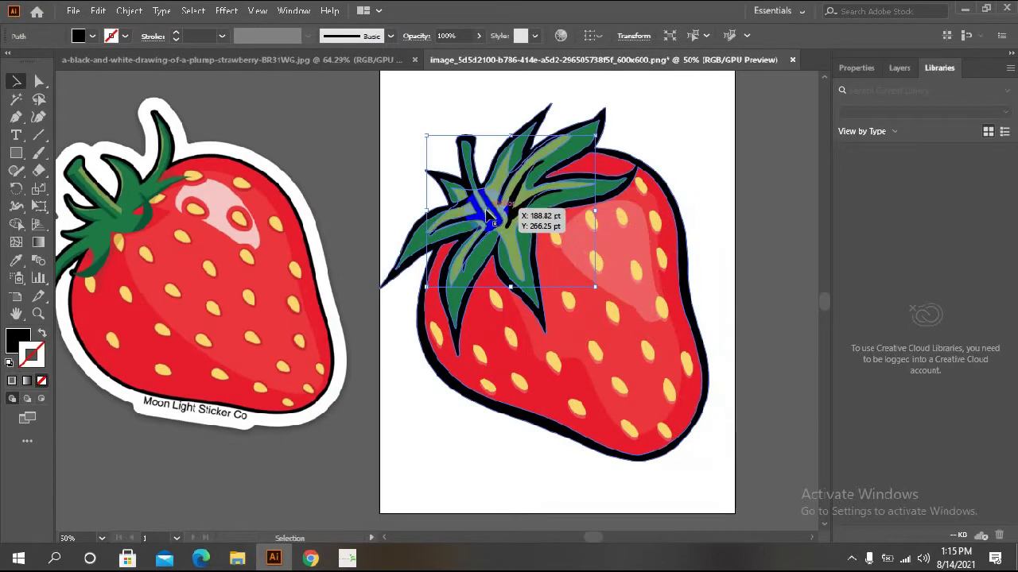
{"action": "left_click", "coordinate": [723, 178]}
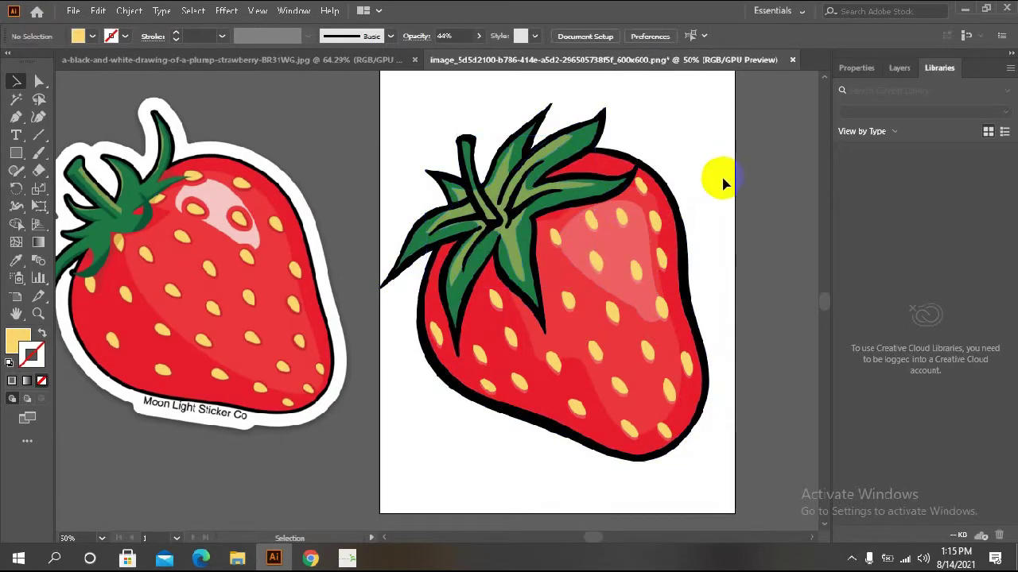
{"action": "left_click", "coordinate": [733, 177]}
Step: Open File > Save As for the strawberry artwork
{"action": "scroll", "coordinate": [711, 222], "scroll_direction": "down", "scroll_amount": 2}
{"action": "scroll", "coordinate": [743, 250], "scroll_direction": "up", "scroll_amount": 1}
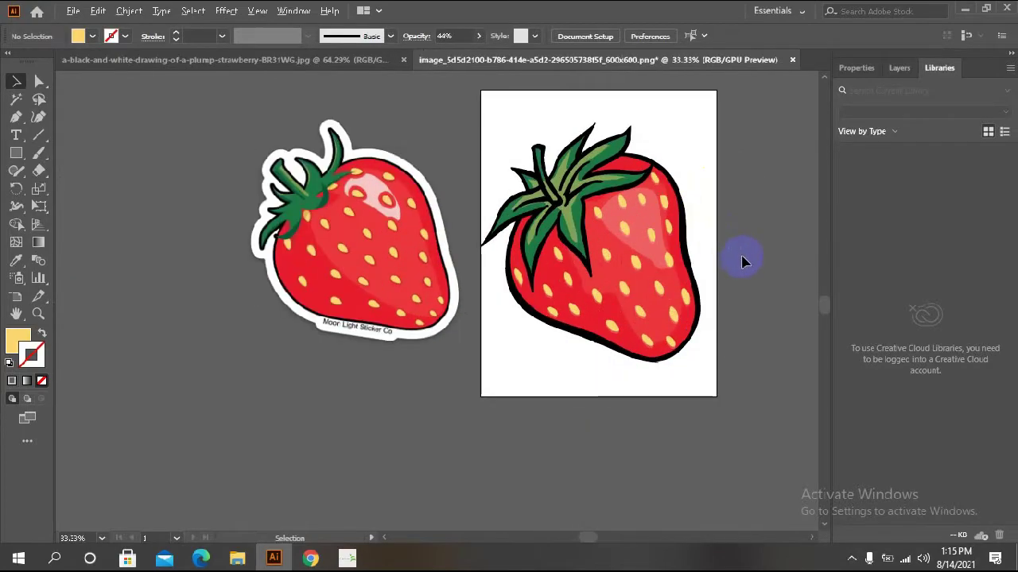
{"action": "scroll", "coordinate": [690, 272], "scroll_direction": "up", "scroll_amount": 1}
{"action": "scroll", "coordinate": [725, 276], "scroll_direction": "up", "scroll_amount": 1}
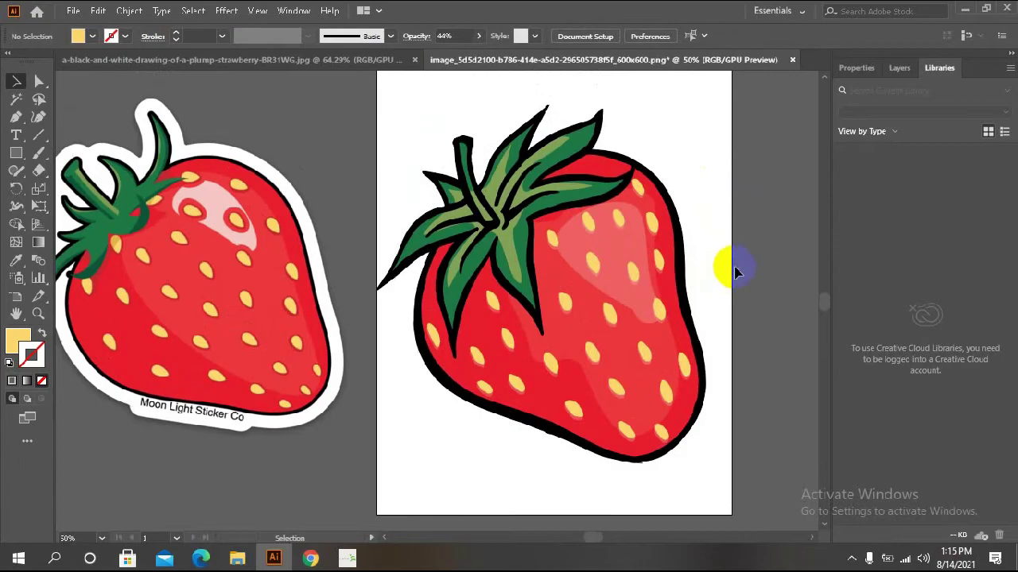
{"action": "left_click", "coordinate": [72, 11]}
{"action": "left_click", "coordinate": [99, 150]}
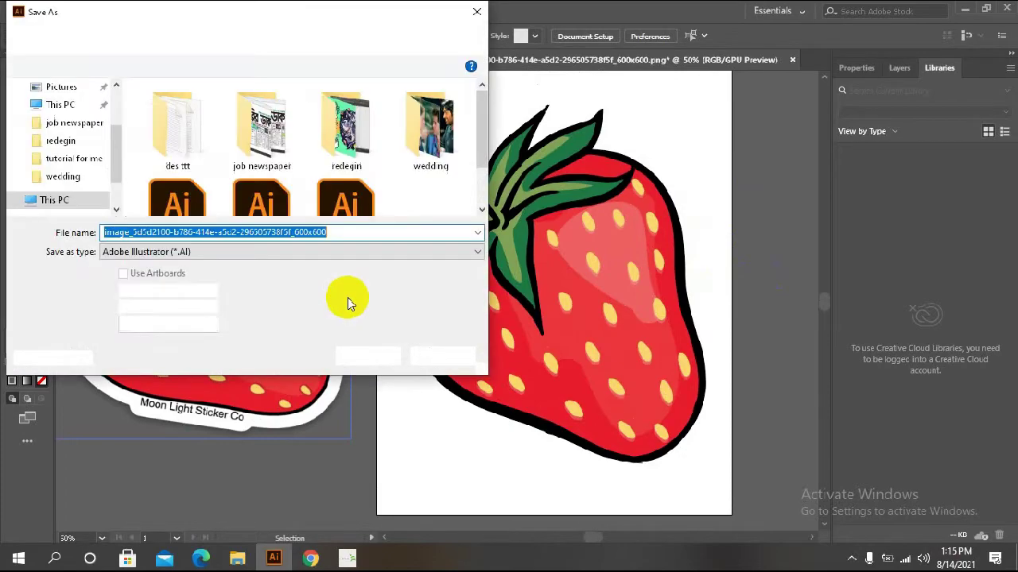
Step: In the Desktop redegin folder, clear the old file name and start typing a new one
{"action": "double_click", "coordinate": [346, 127]}
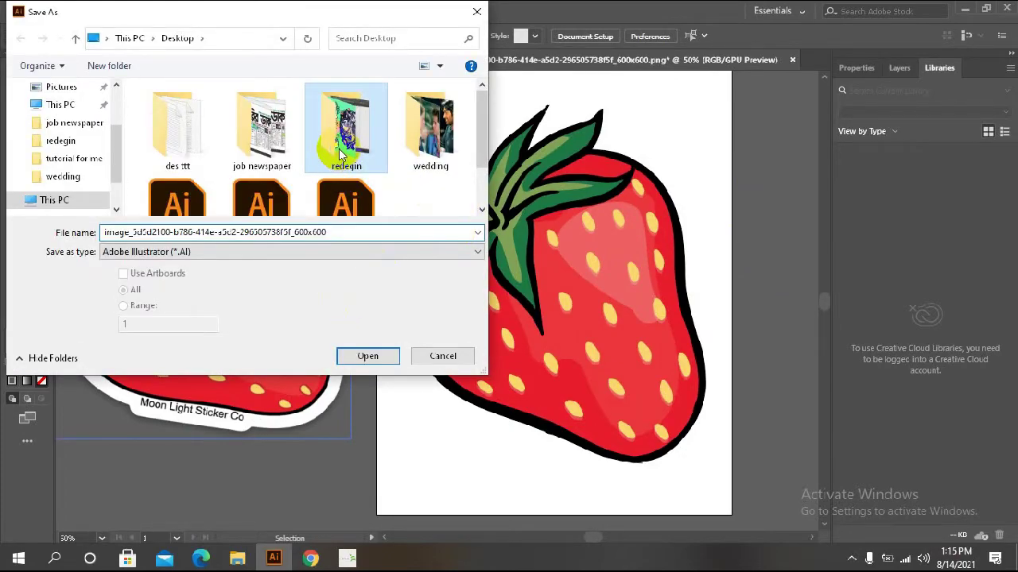
{"action": "left_click", "coordinate": [358, 232]}
{"action": "key", "text": "ctrl+a"}
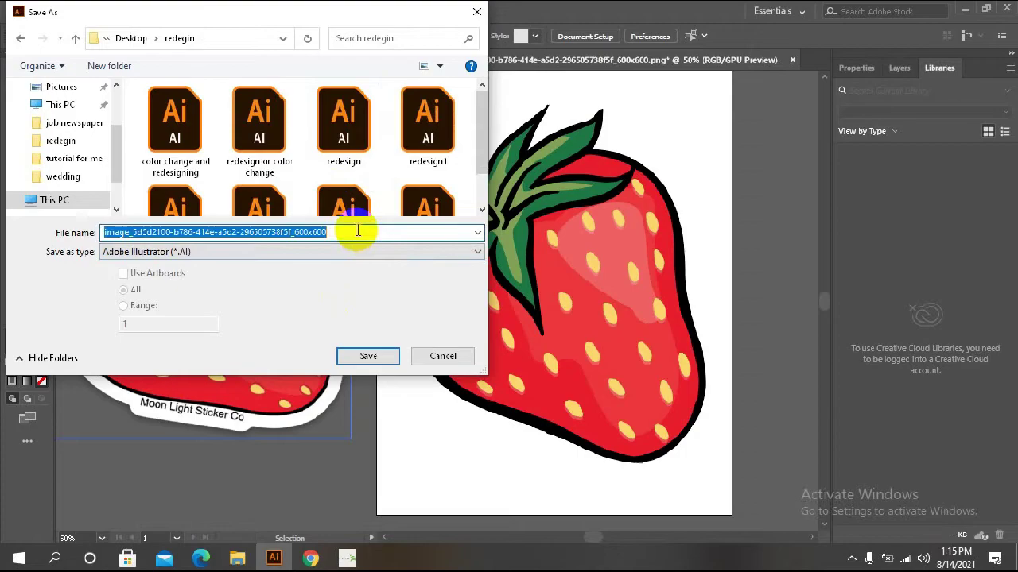
{"action": "key", "text": "BackSpace"}
{"action": "type", "text": "olo"}
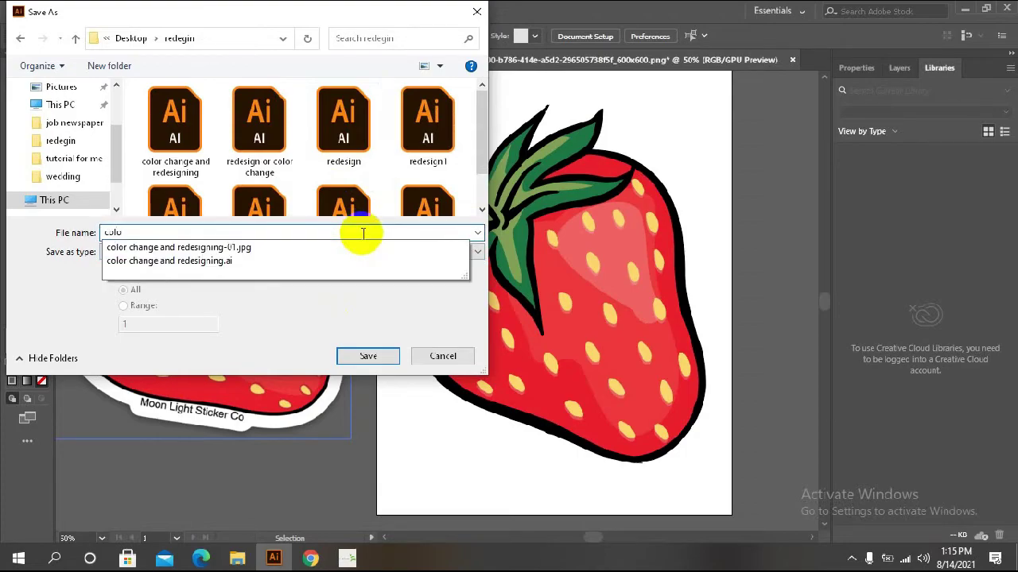